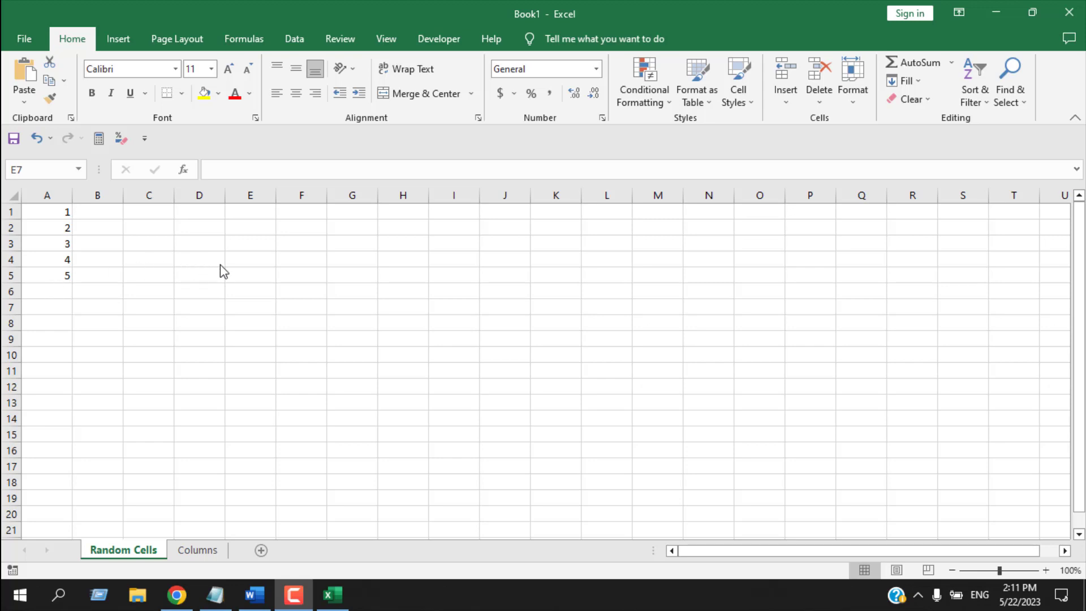
Fill cell E5 on the Random Cells sheet with the yellow standard colour.
left_click(237, 275)
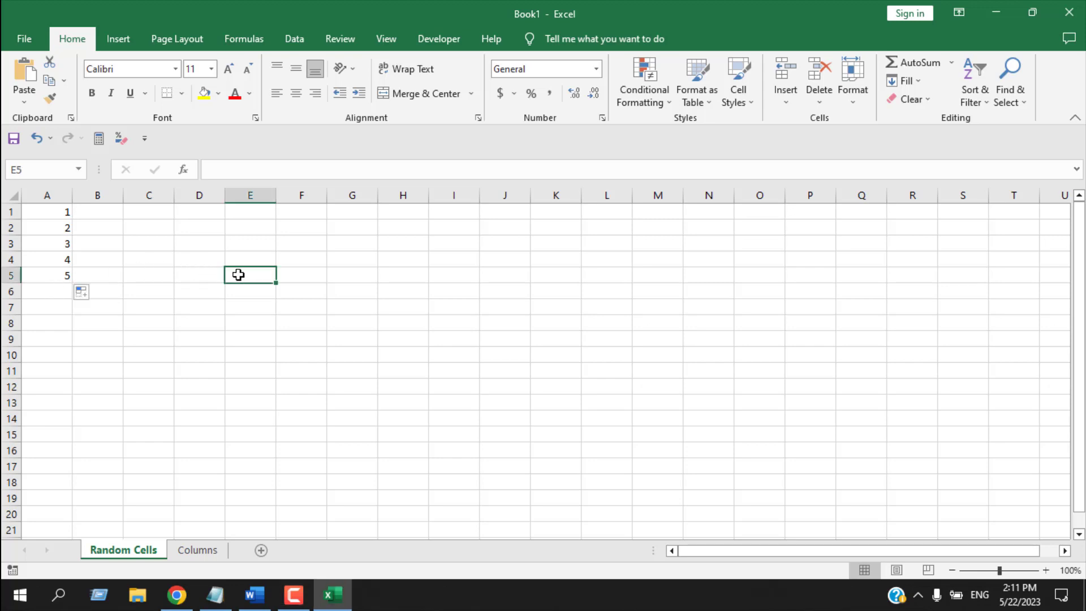
left_click(217, 93)
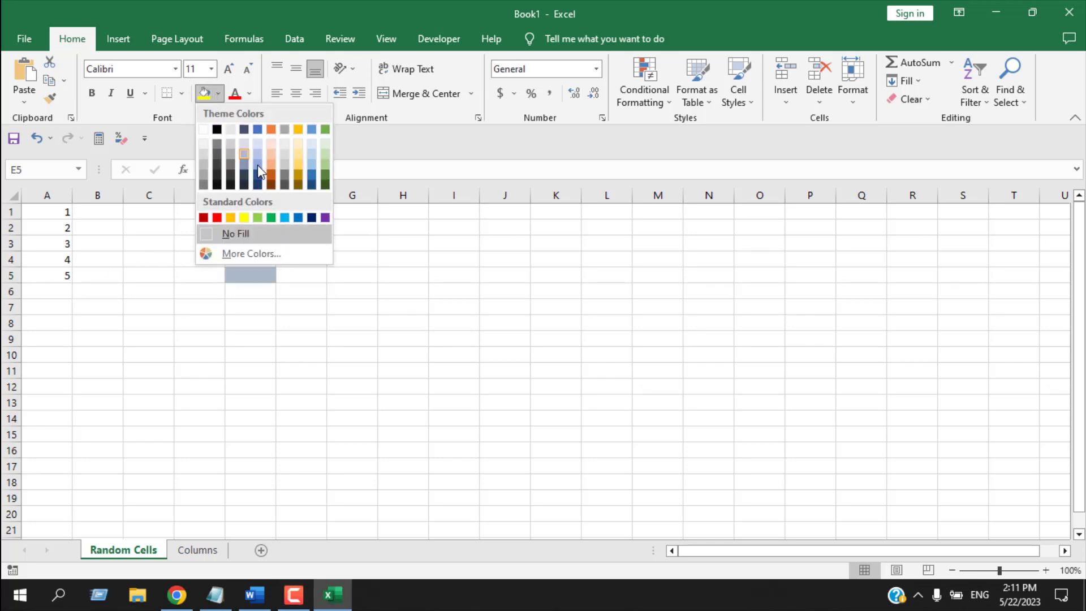
left_click(244, 218)
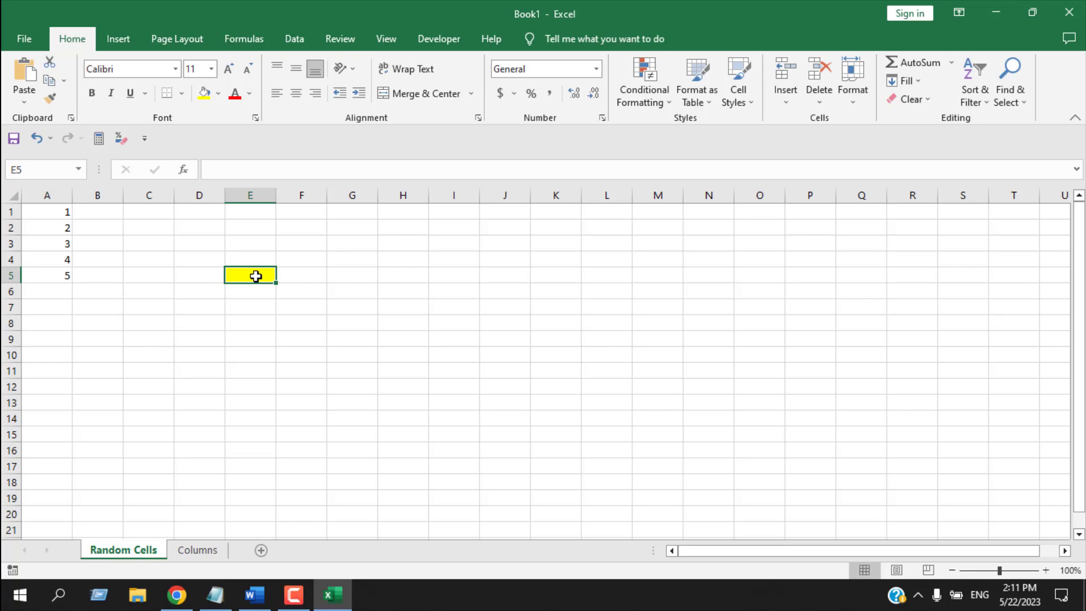
Enter =1+2+3+4+5 in E5 and check that it displays 15.
type("=")
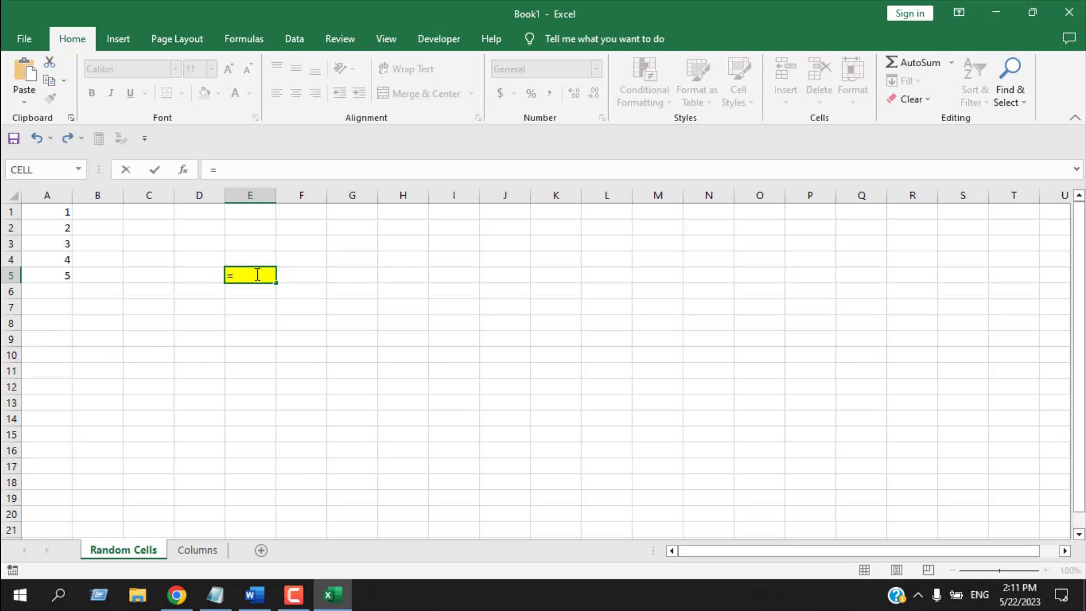
type("1+2+3+4+")
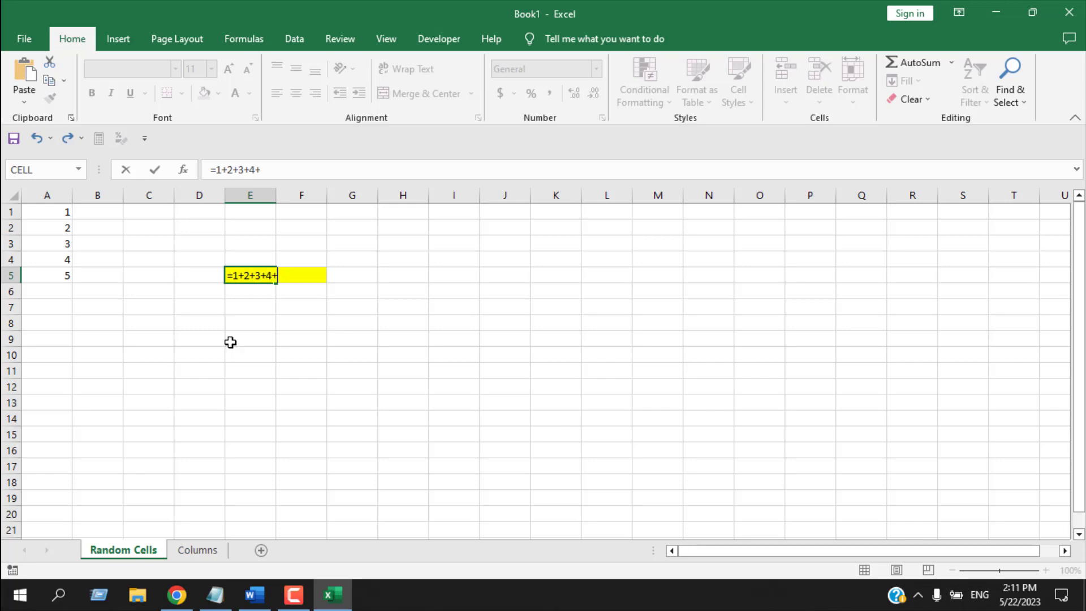
type("5")
key("Return")
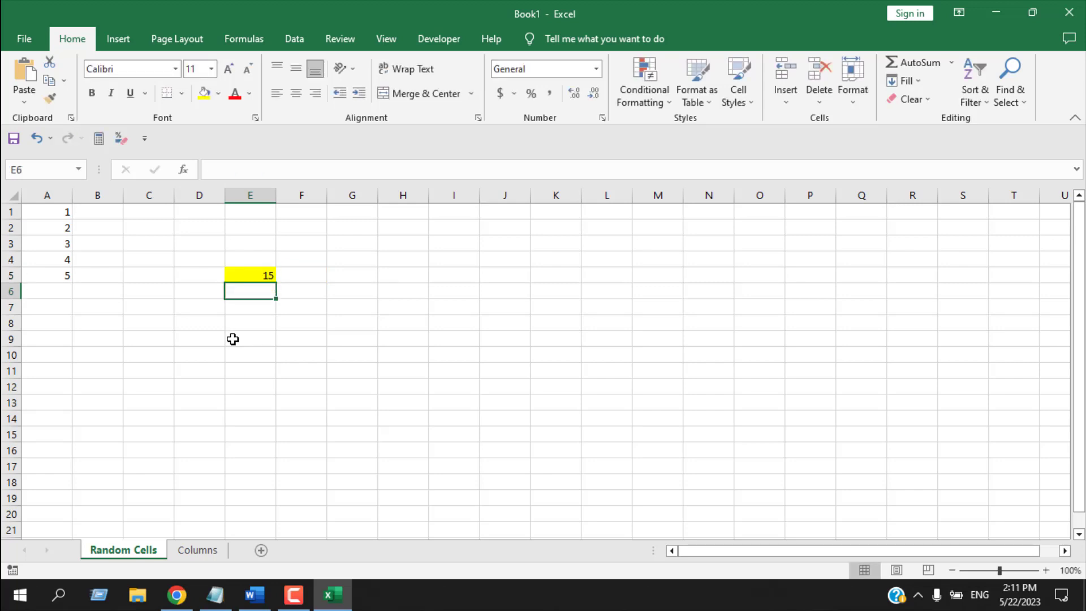
left_click(243, 276)
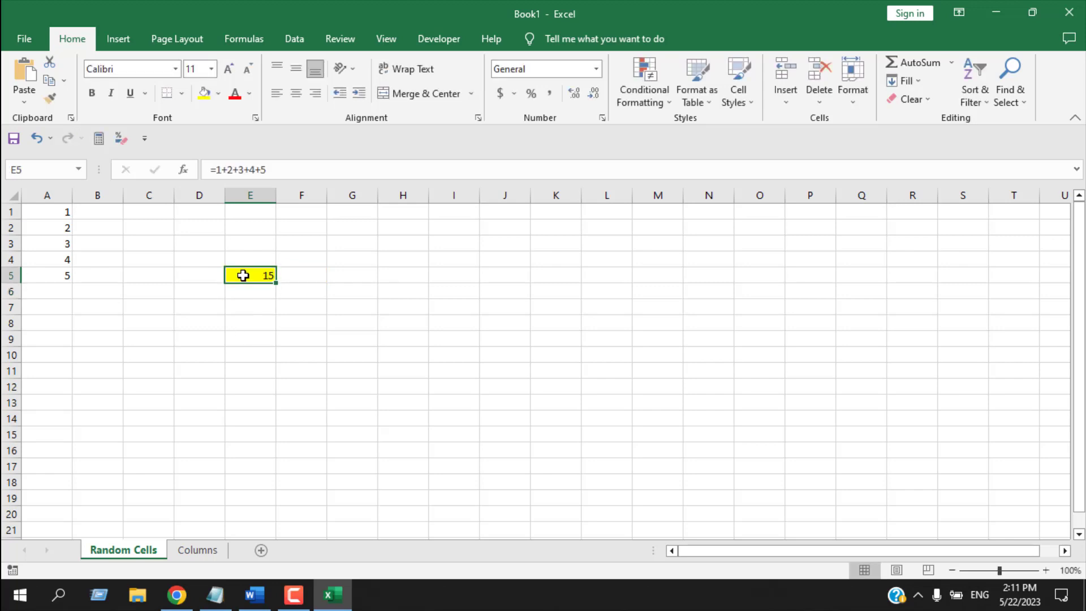
left_click(248, 289)
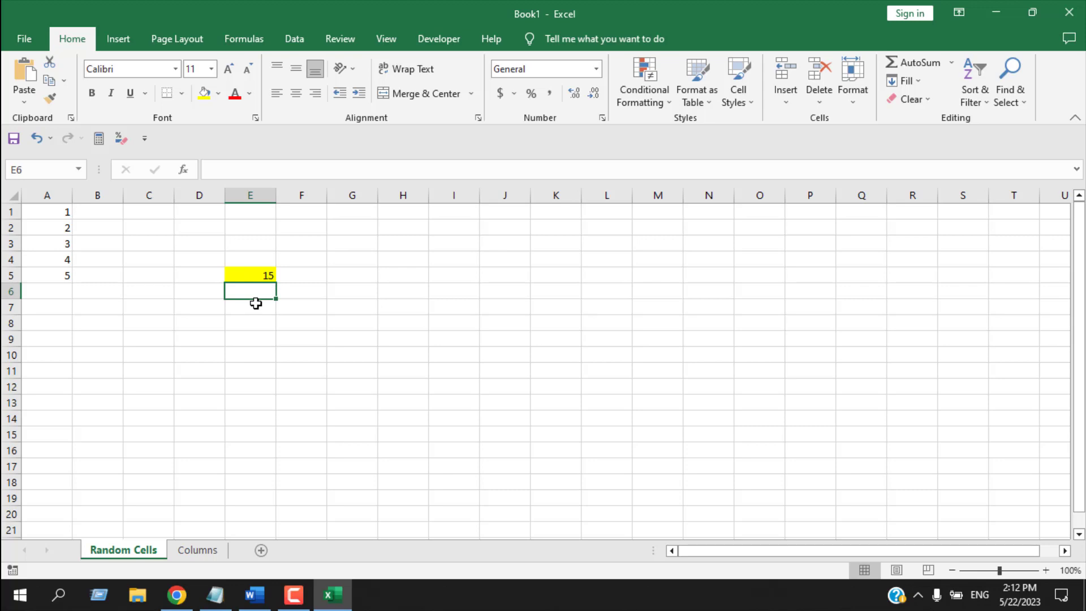
Build =A1+A2+A3+A4+A5 in E6 from the column A cell references.
type("=")
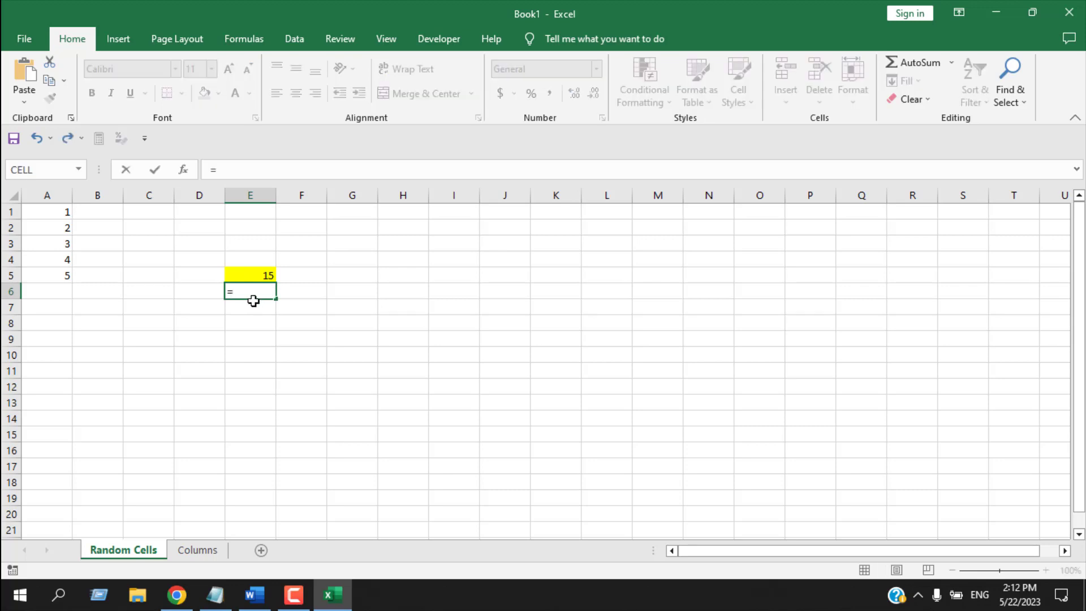
left_click(50, 214)
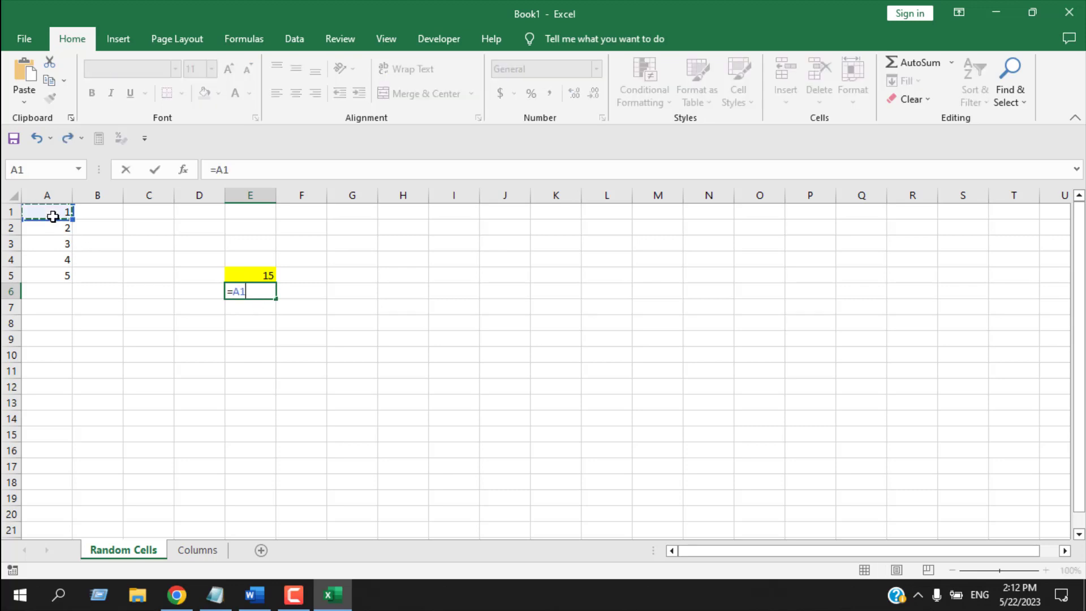
type("+")
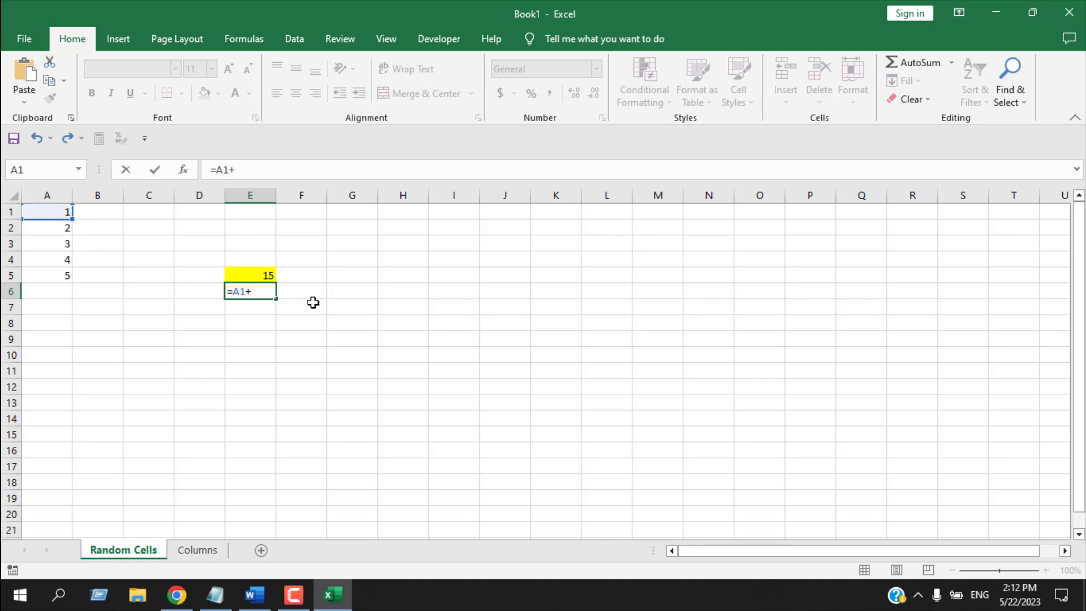
type("A2")
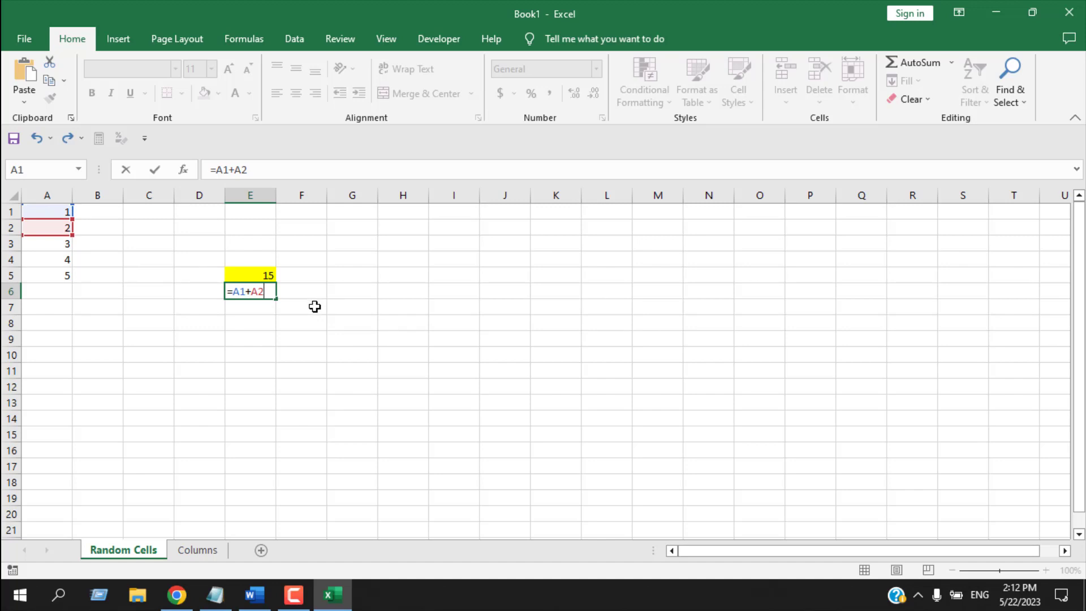
type("+")
left_click(48, 242)
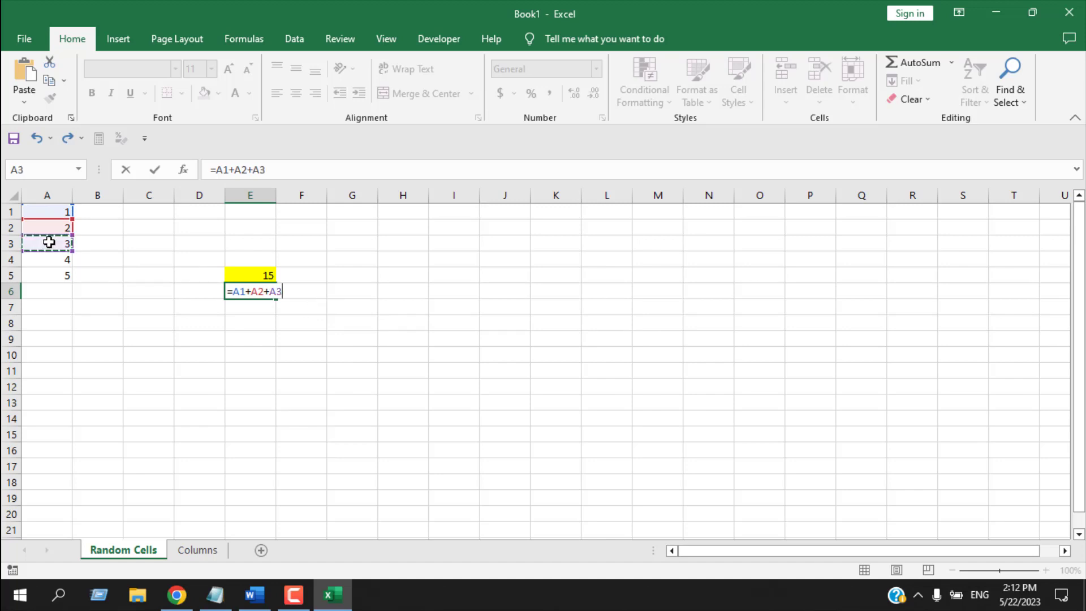
type("+")
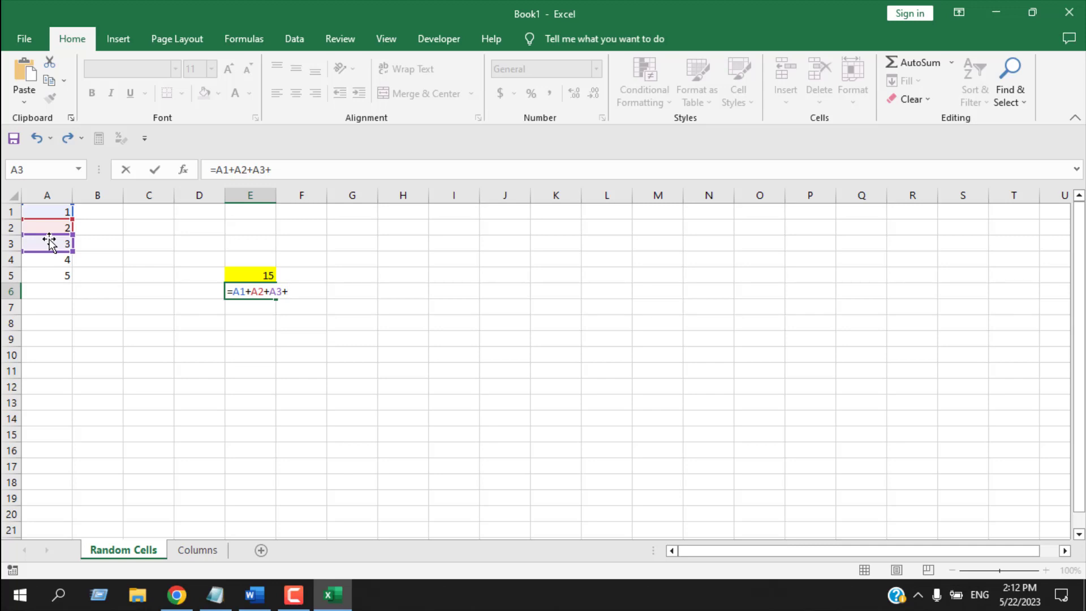
left_click(50, 257)
type("+")
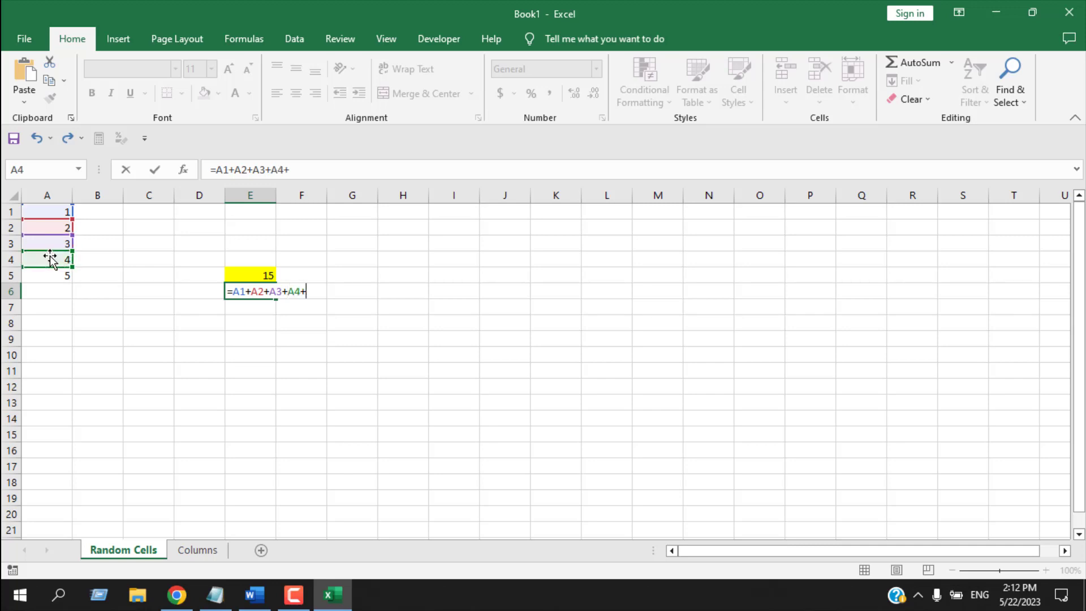
left_click(45, 275)
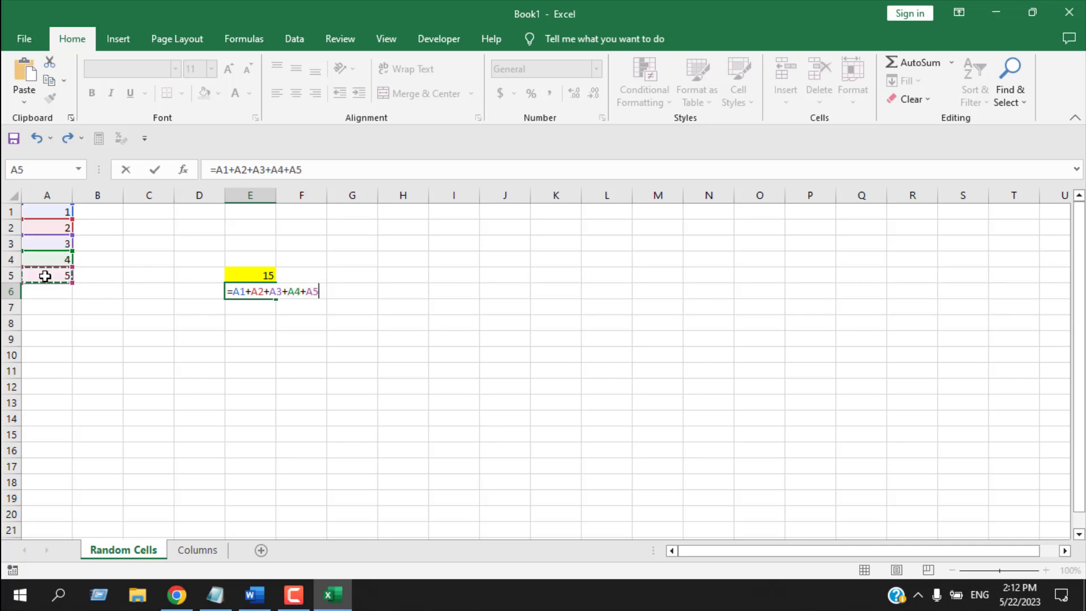
key("Return")
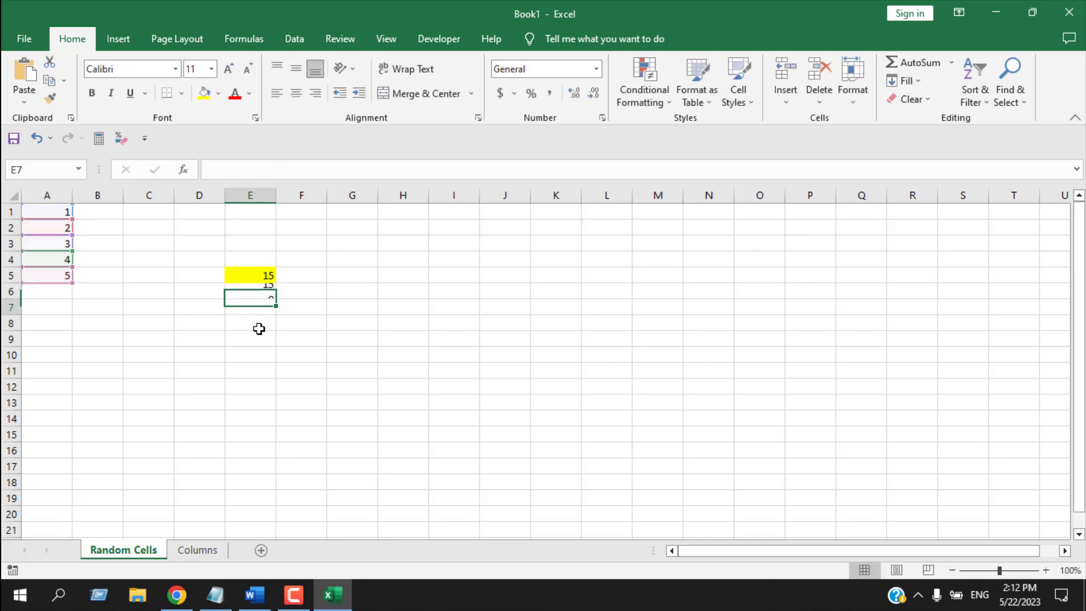
Change A5 to 6 to see E6 update to 16 while E5 stays 15.
left_click(256, 293)
left_click(54, 272)
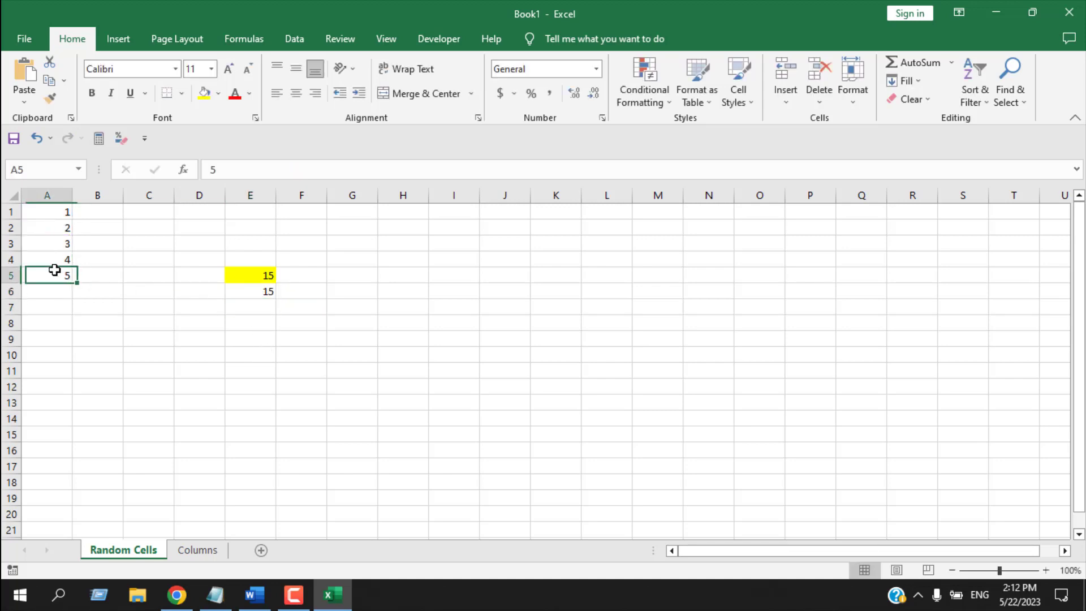
type("6")
left_click(59, 305)
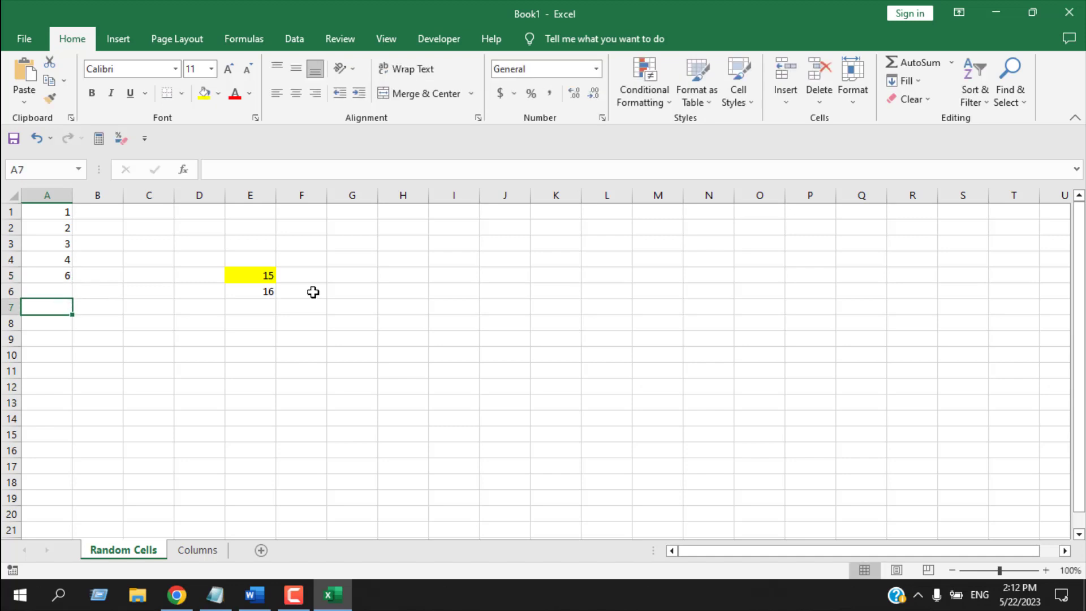
left_click(257, 292)
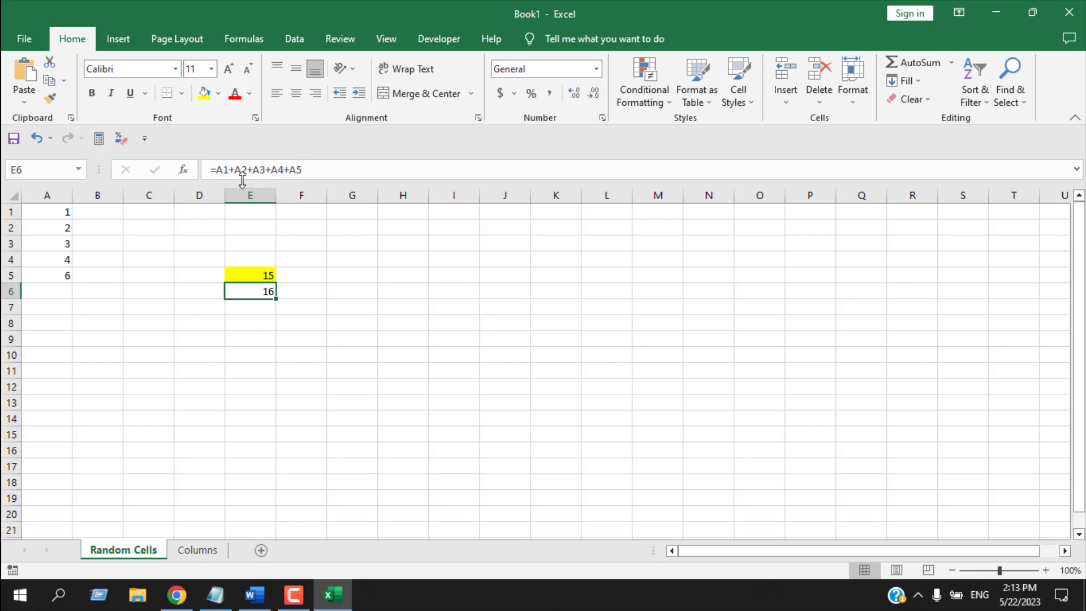
left_click(270, 282)
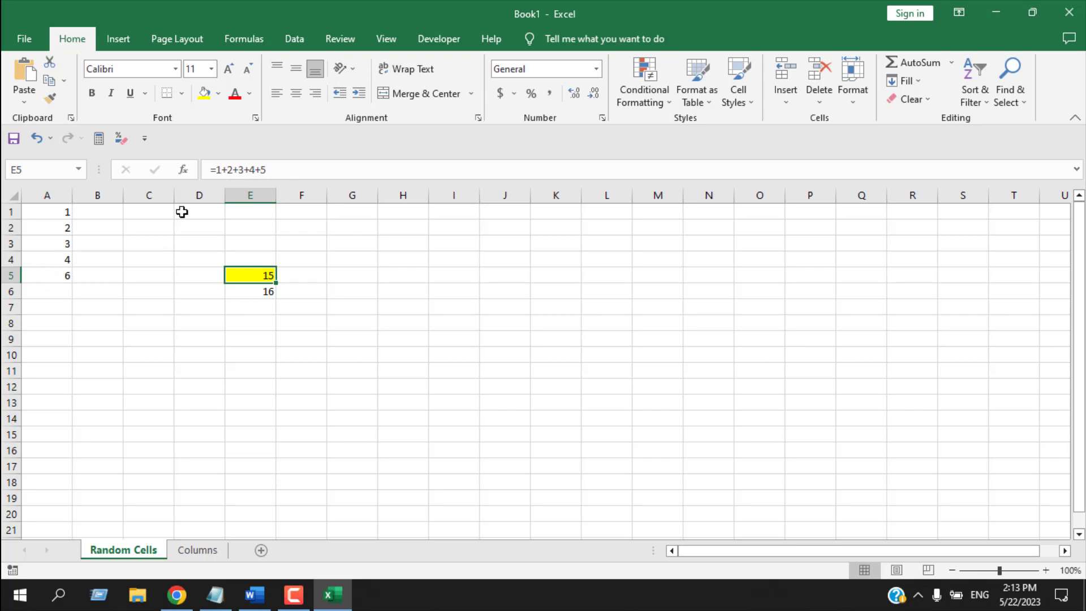
Restore cell A5 to its original value of 5.
left_click(63, 275)
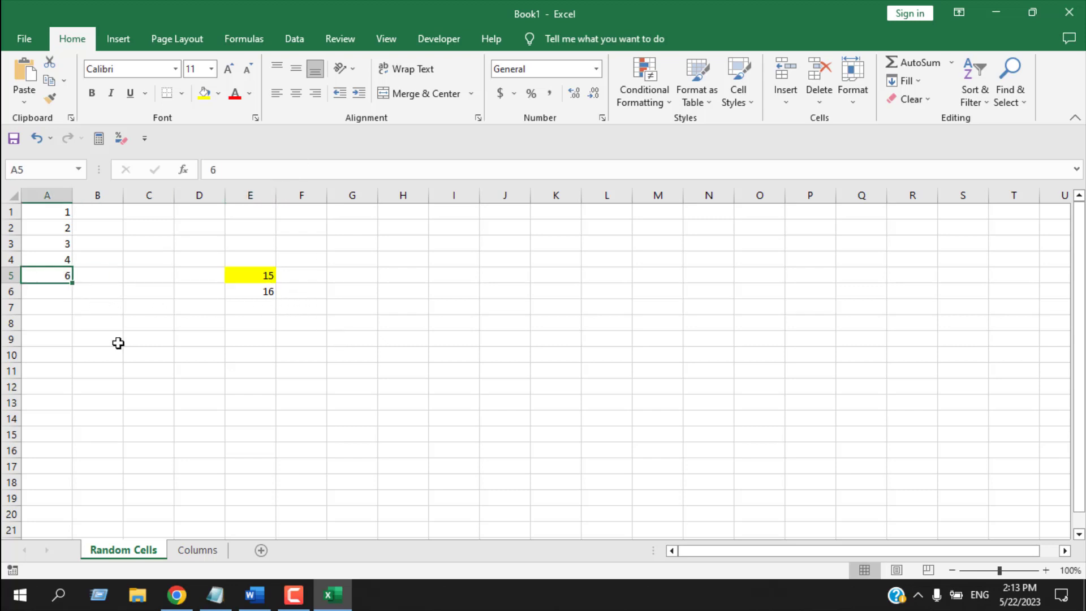
type("5")
left_click(113, 351)
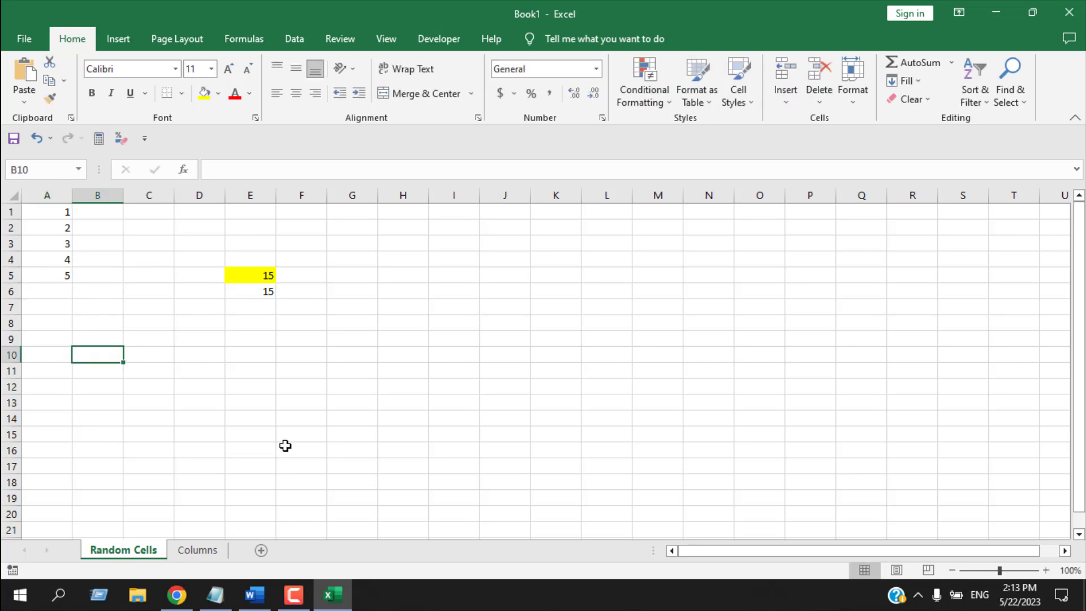
left_click(250, 309)
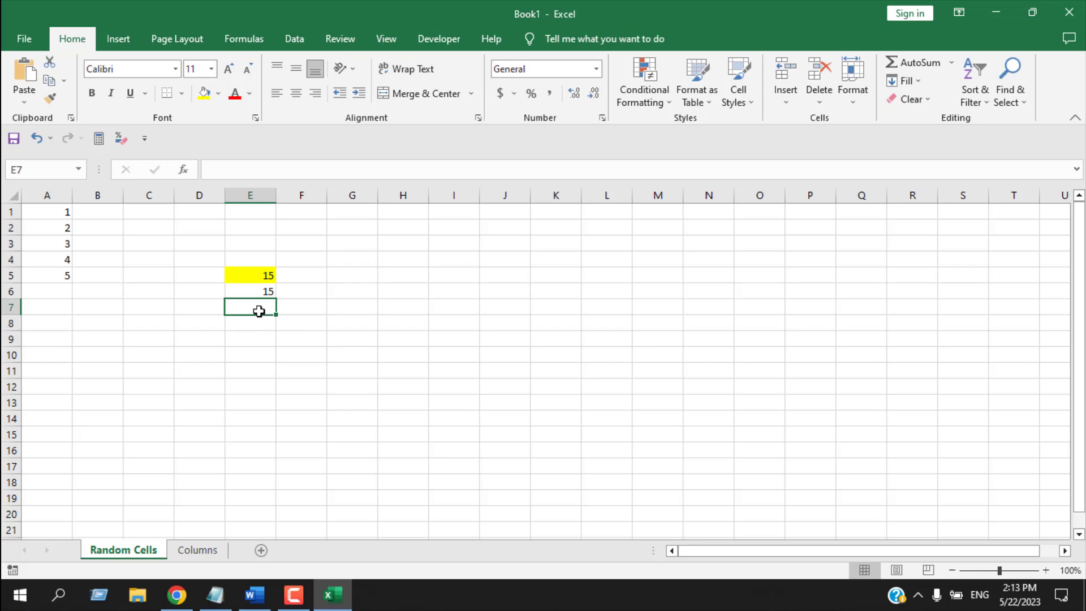
Start a SUM formula in E7 from autocomplete, trimming it back to =SUM(.
type("=")
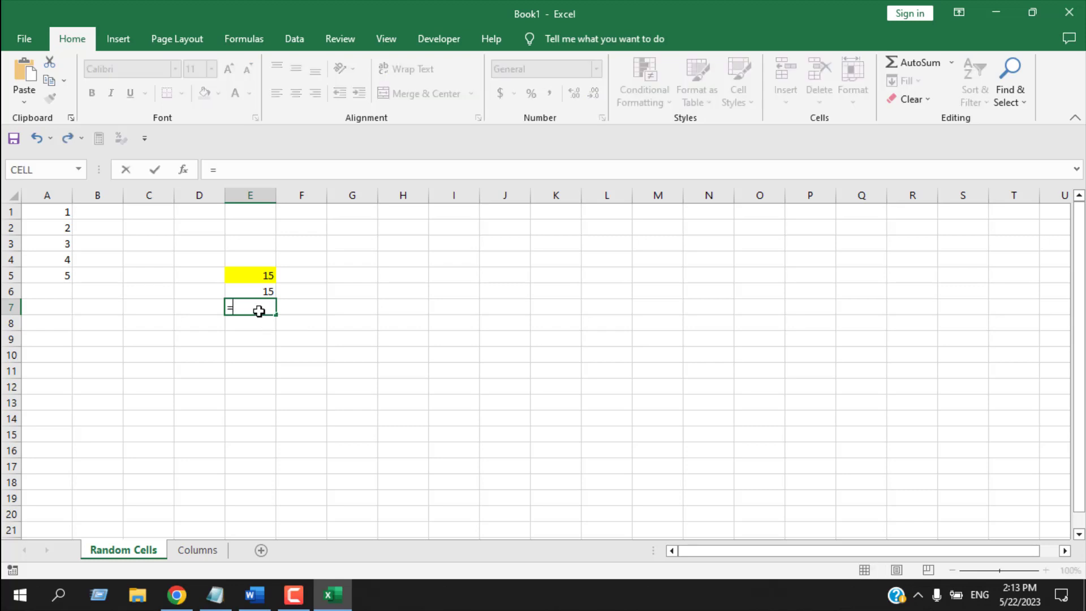
type("Sum")
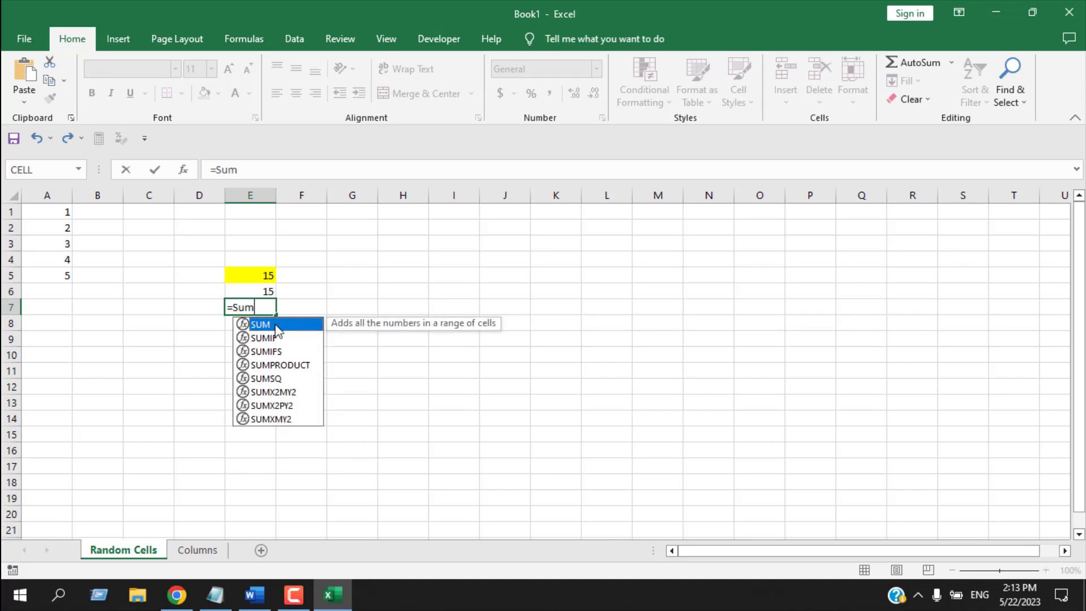
double_click(276, 326)
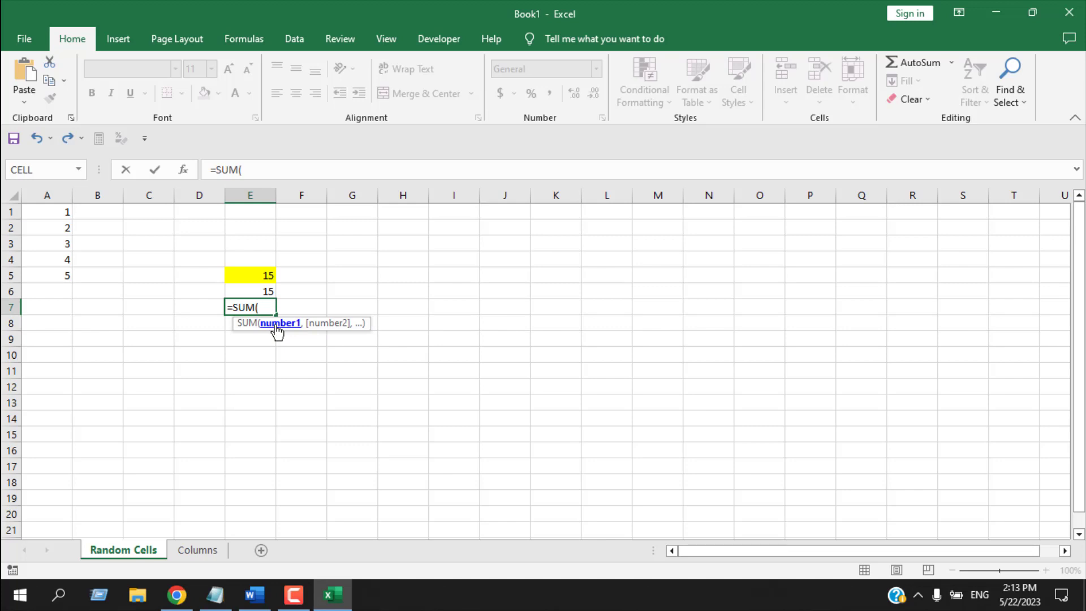
left_click(57, 212)
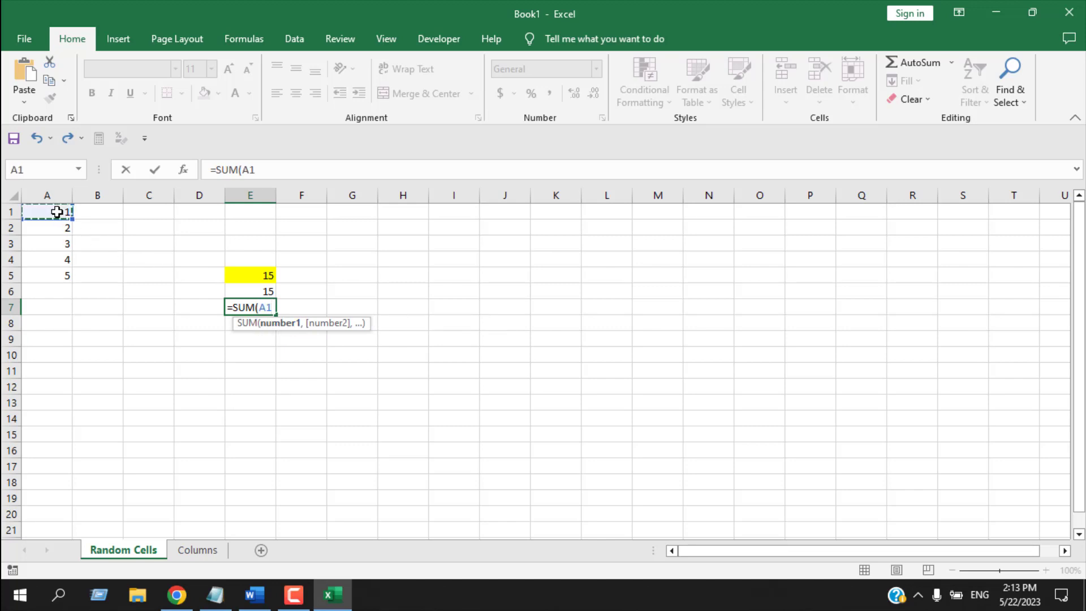
type(",")
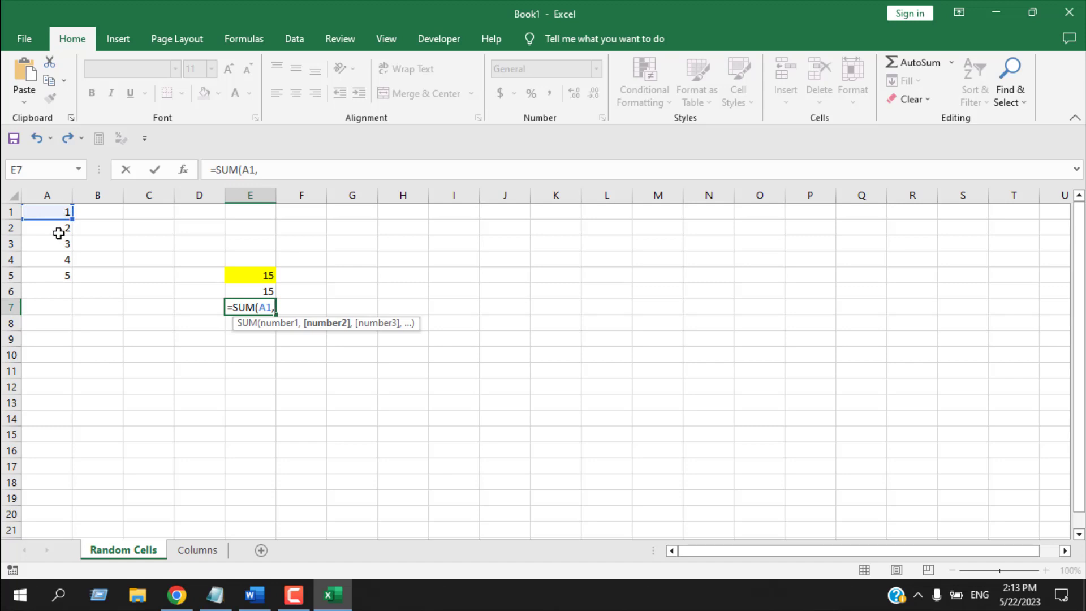
left_click(57, 231)
type(",")
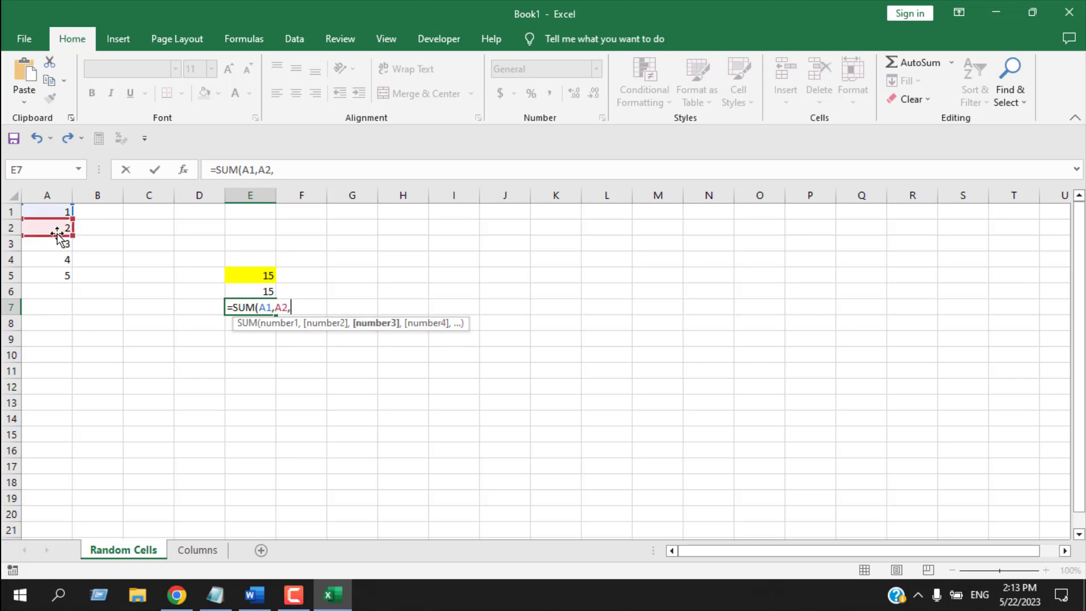
key("BackSpace")
key("BackSpace")
key("BackSpace")
key("BackSpace")
key("BackSpace")
key("BackSpace")
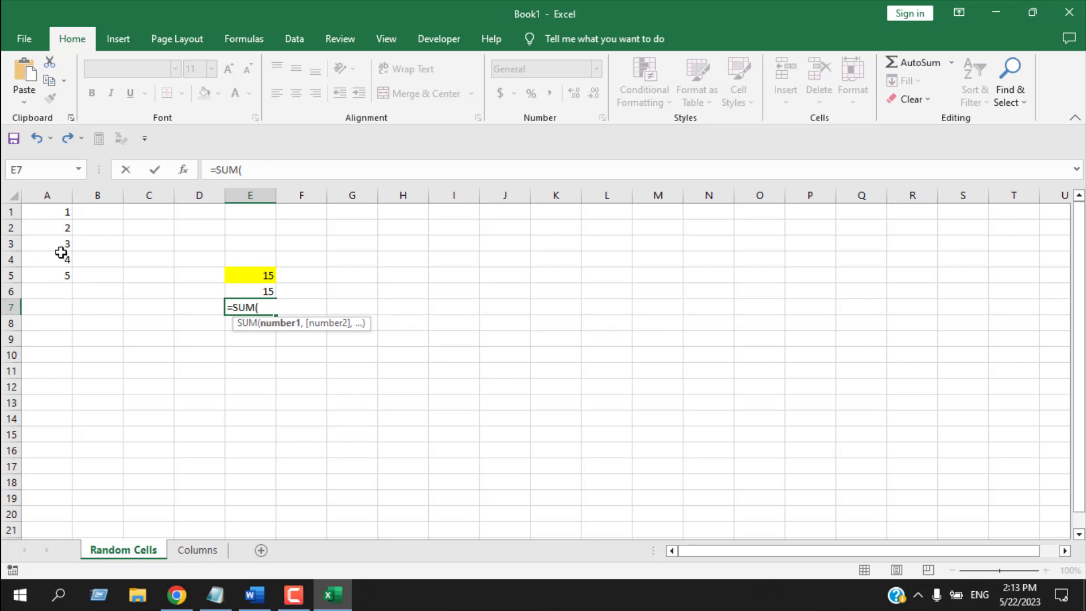
Finish E7 as =SUM(A1:A5) by selecting the range, showing 15.
left_click_drag(53, 211, 53, 271)
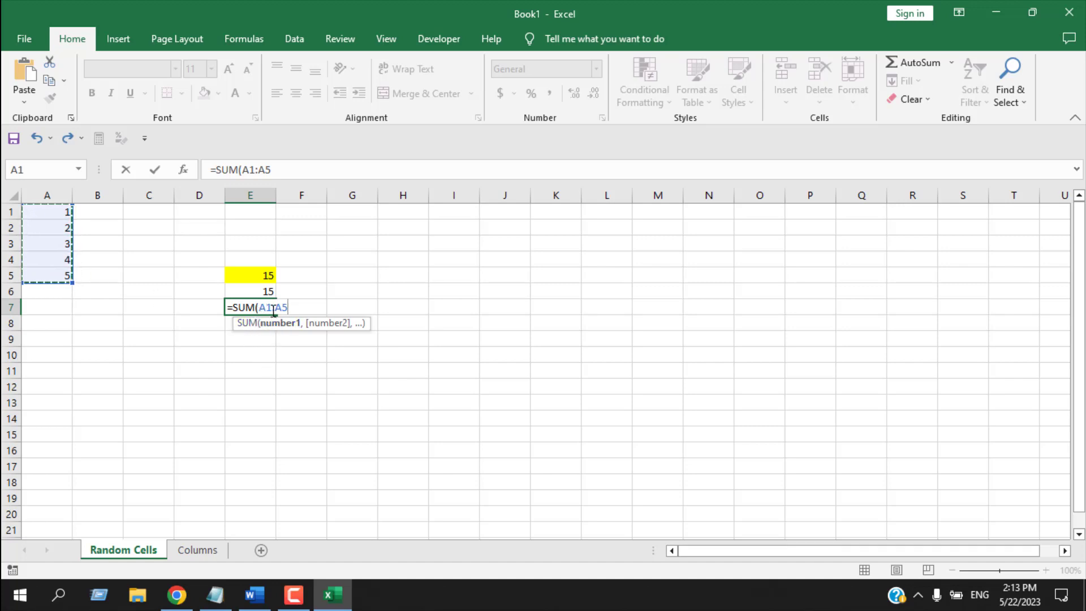
type(")")
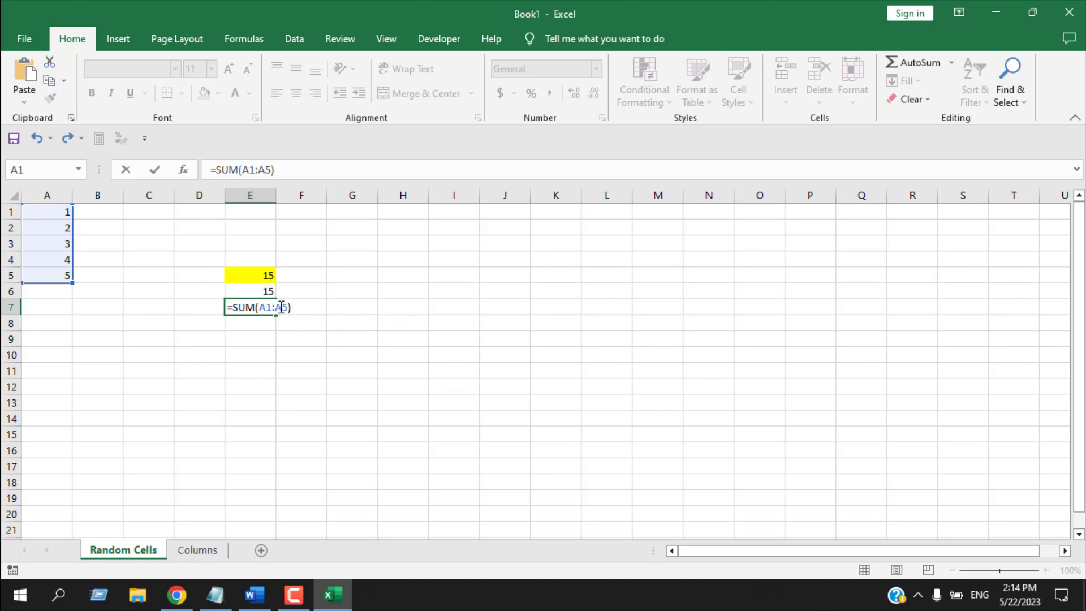
key("Return")
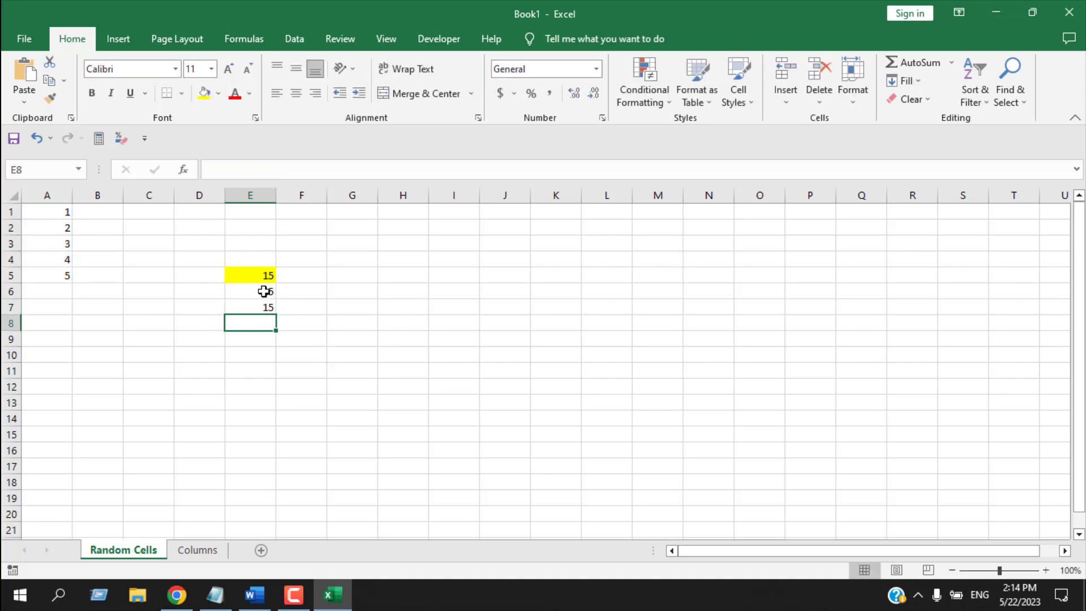
left_click(56, 276)
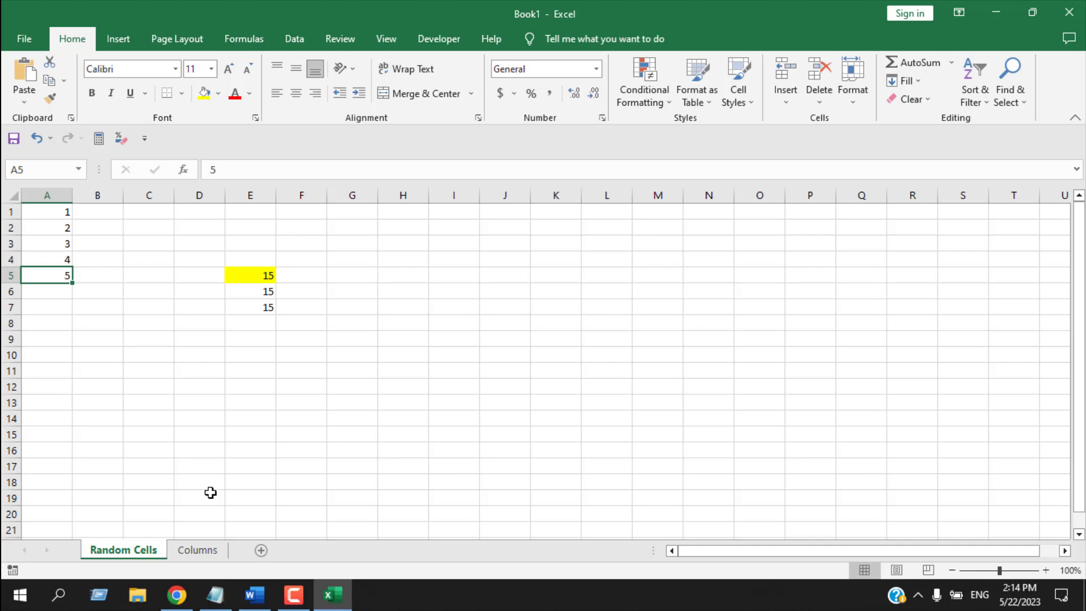
left_click(211, 493)
left_click(262, 323)
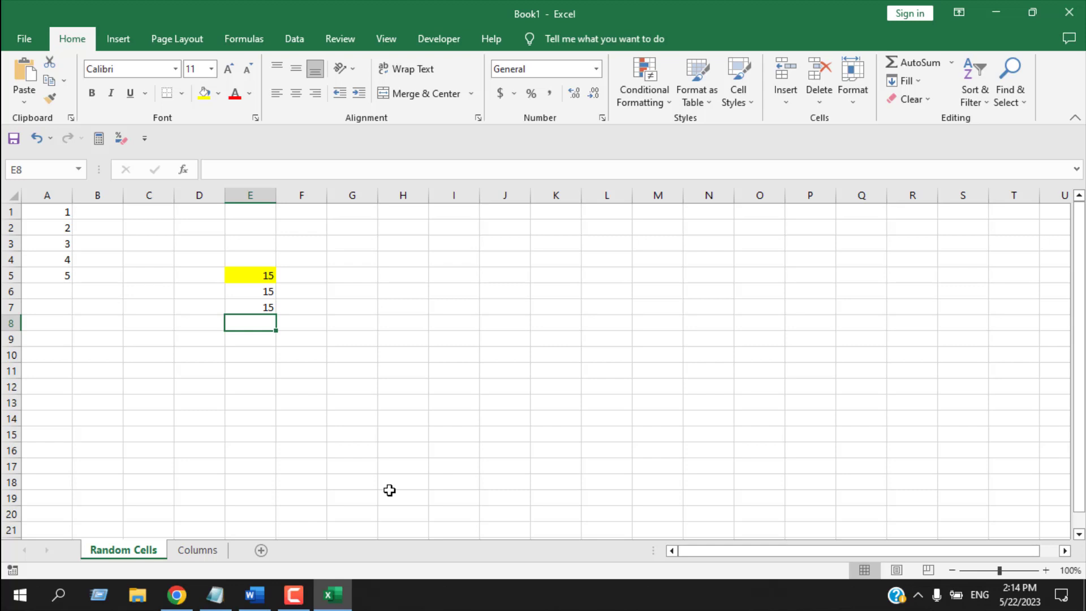
Enter =SUBTOTAL(9,A1:A5) in E8 so it shows 15.
type("=")
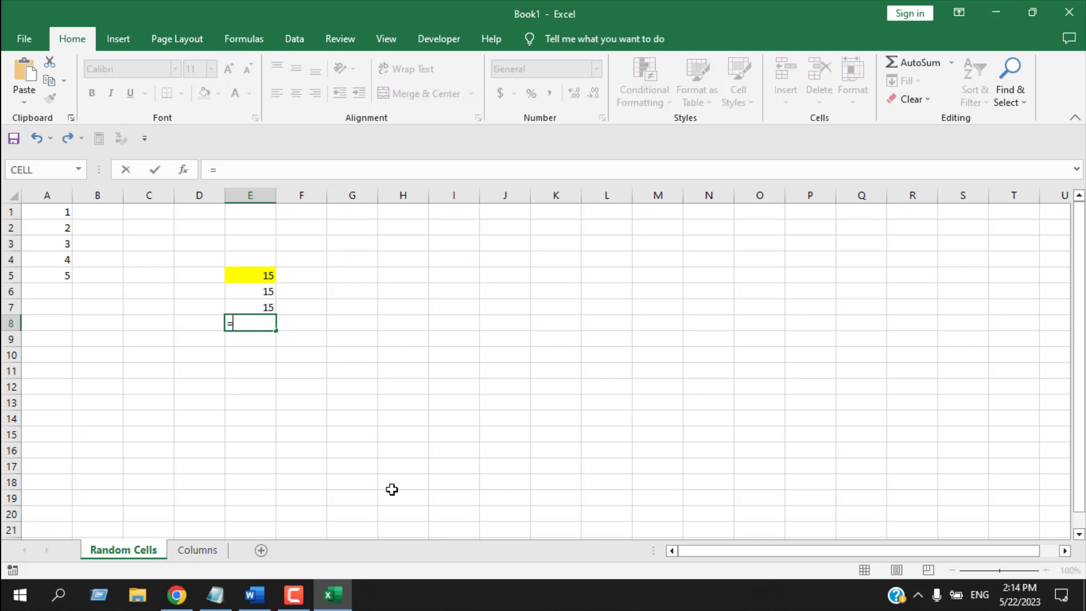
type("Sub")
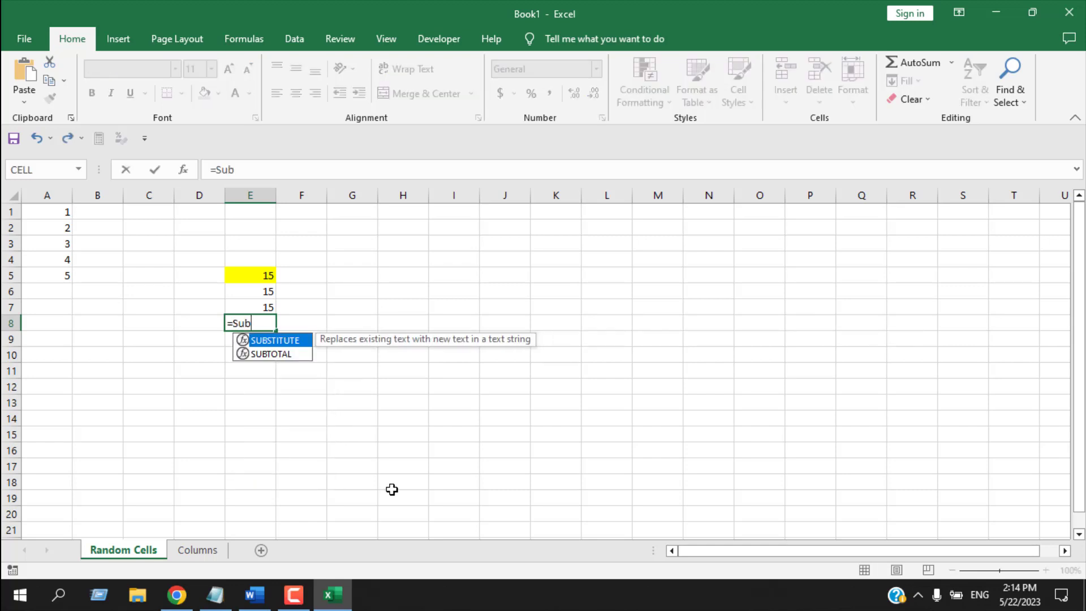
double_click(264, 356)
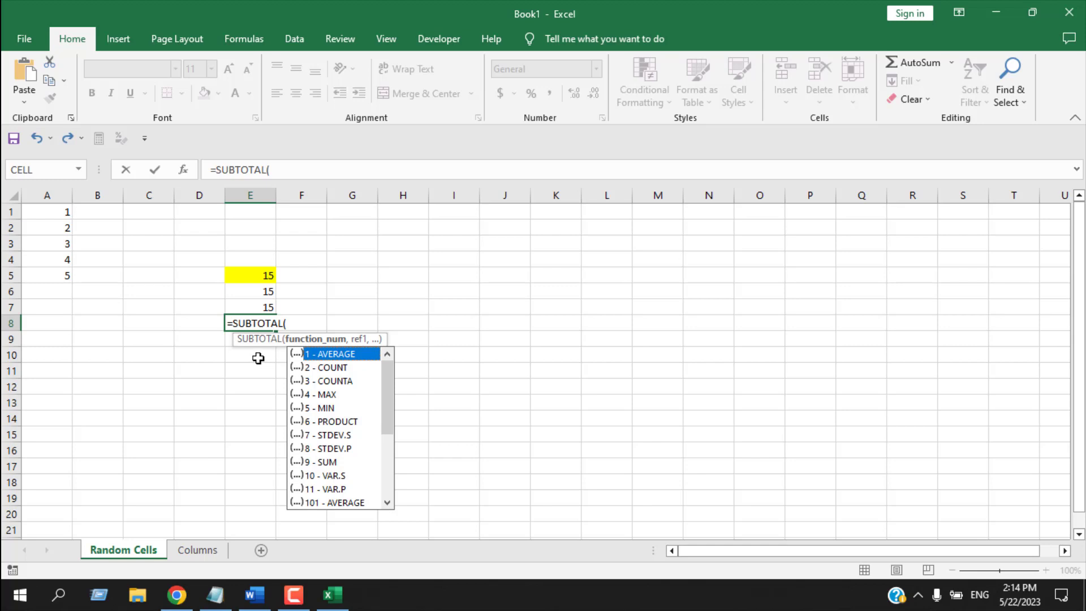
type("9,")
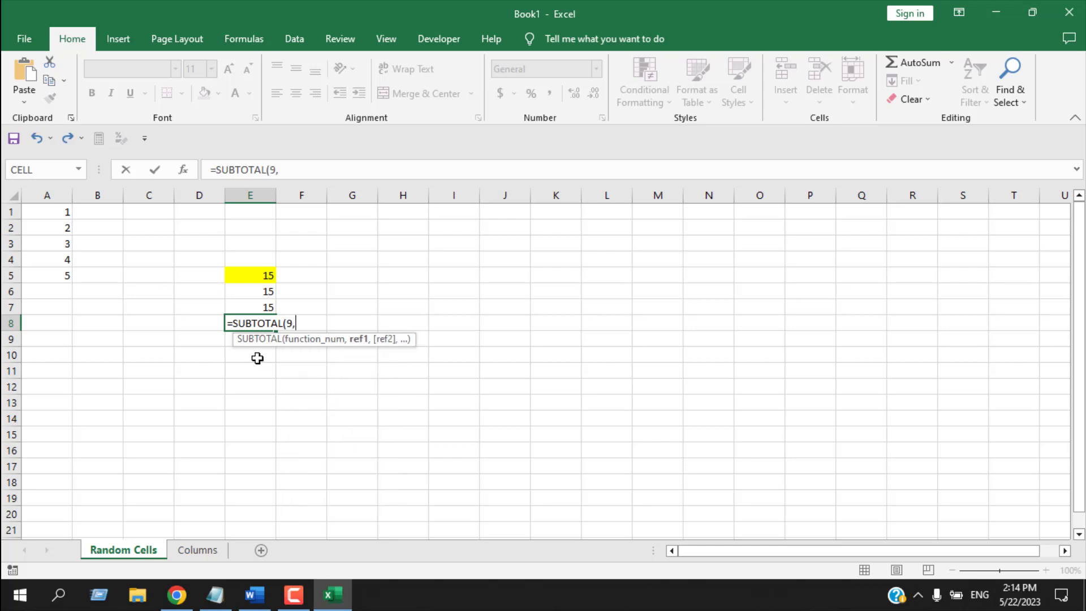
key("BackSpace")
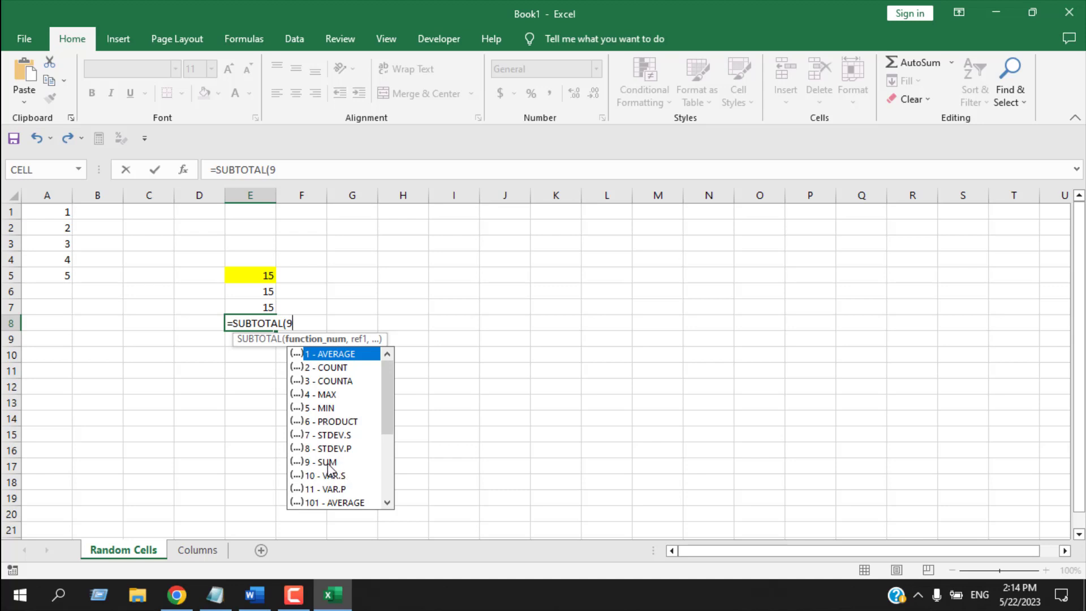
type(",")
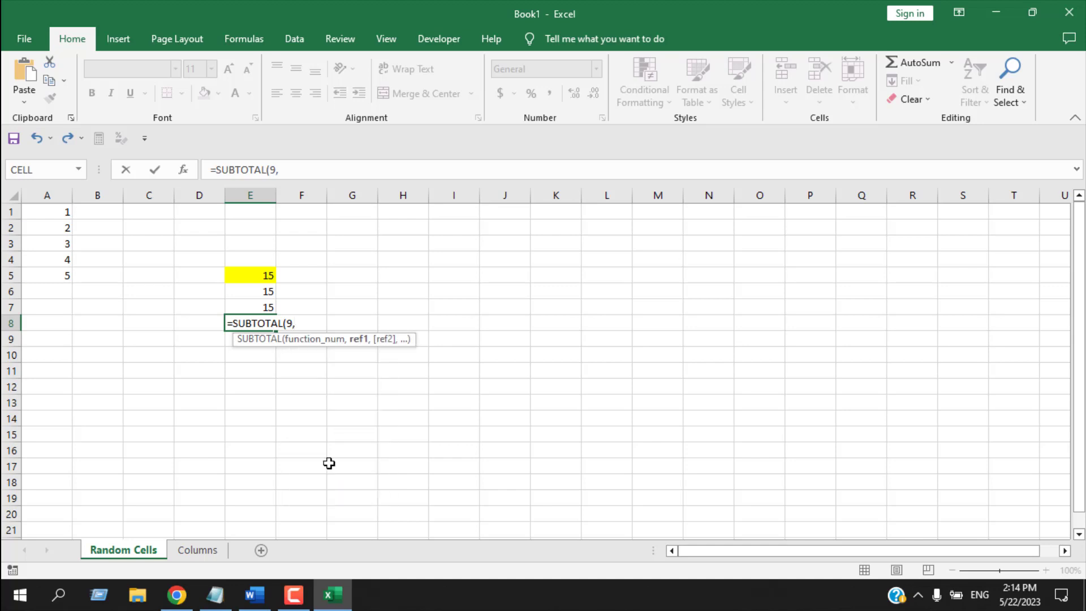
left_click_drag(68, 214, 68, 277)
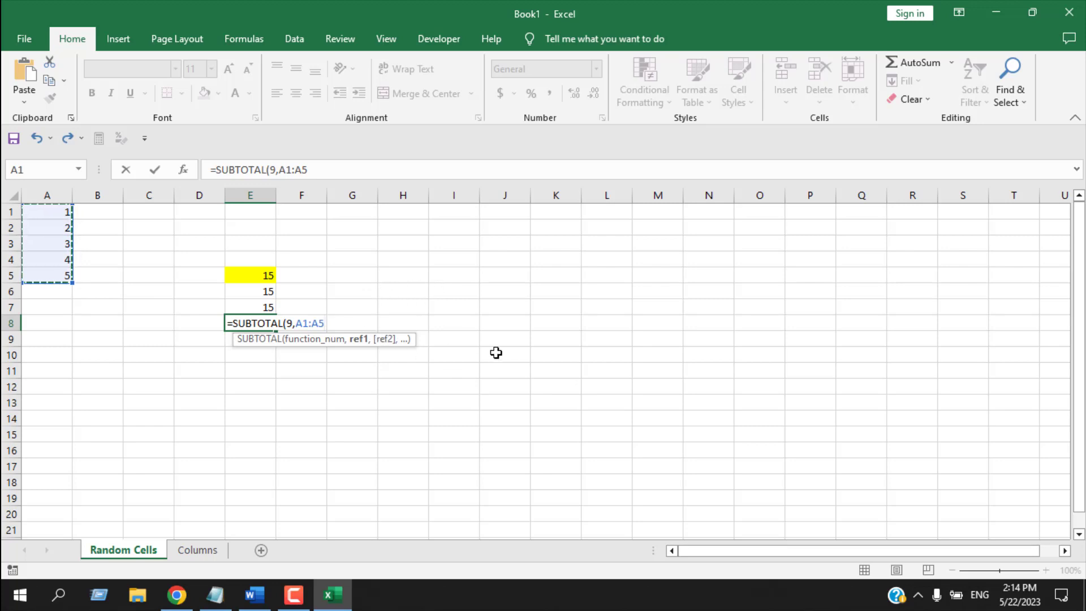
type(")")
key("Return")
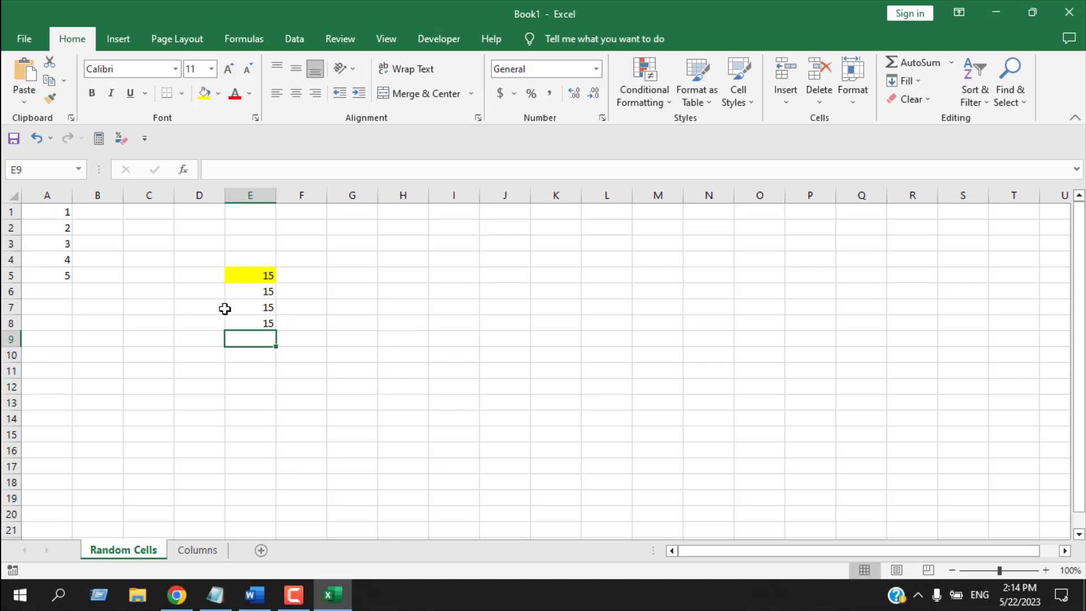
Copy the status-bar Sum of A1:A5 and paste it into E9.
left_click_drag(63, 213, 65, 276)
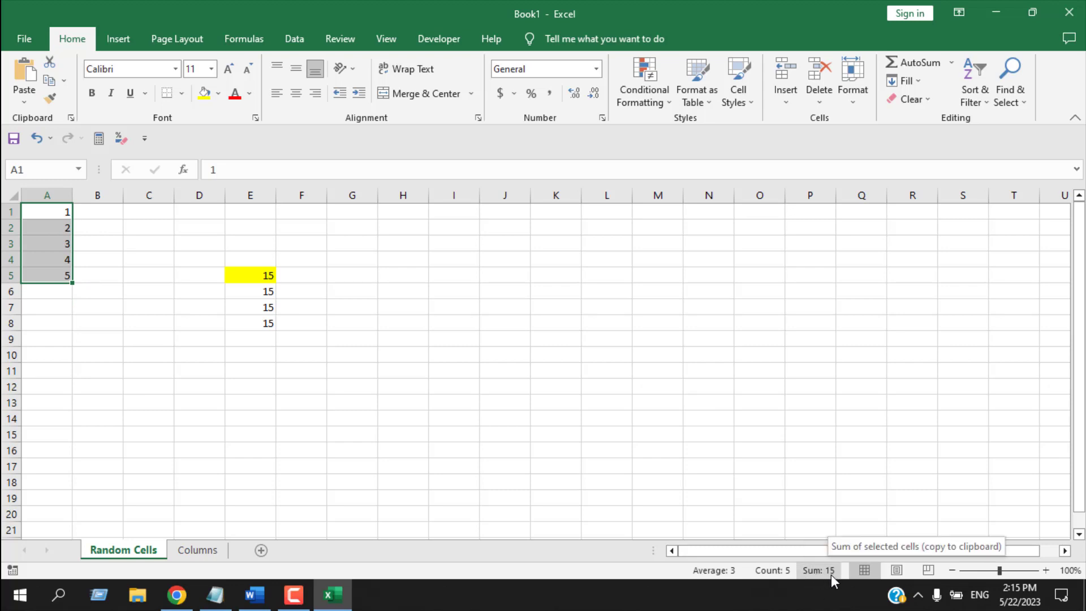
left_click(817, 571)
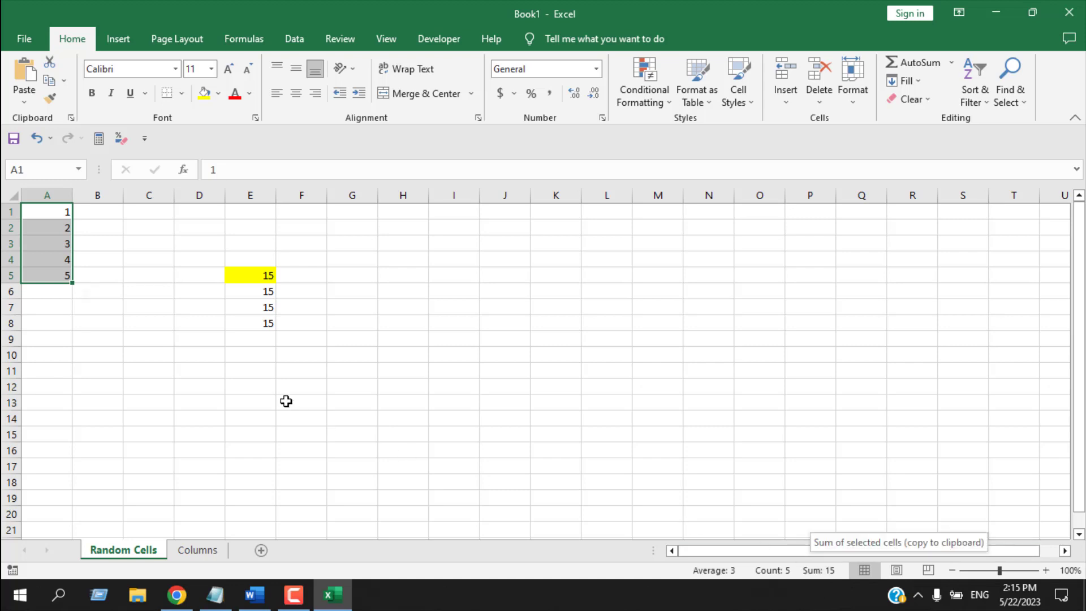
left_click(264, 341)
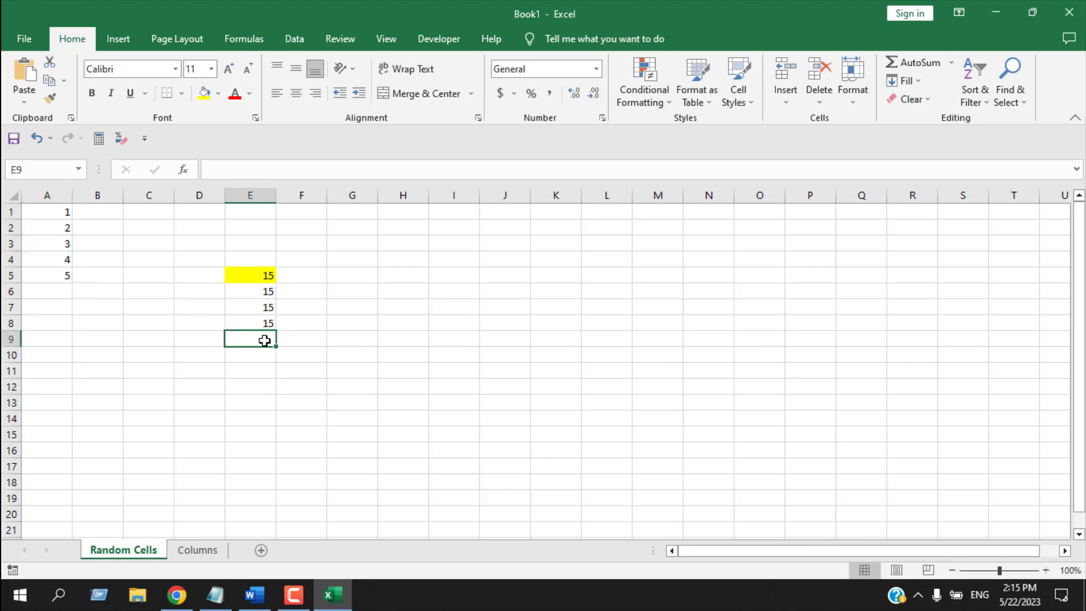
type("15")
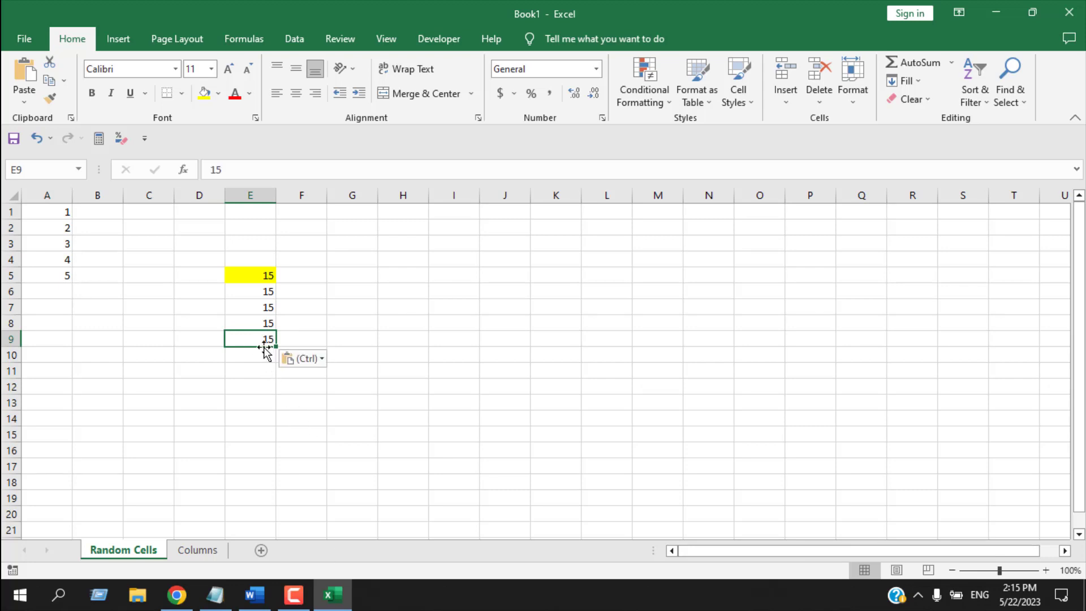
Reselect A1:A5 and view the Customize Status Bar options.
left_click_drag(63, 211, 51, 273)
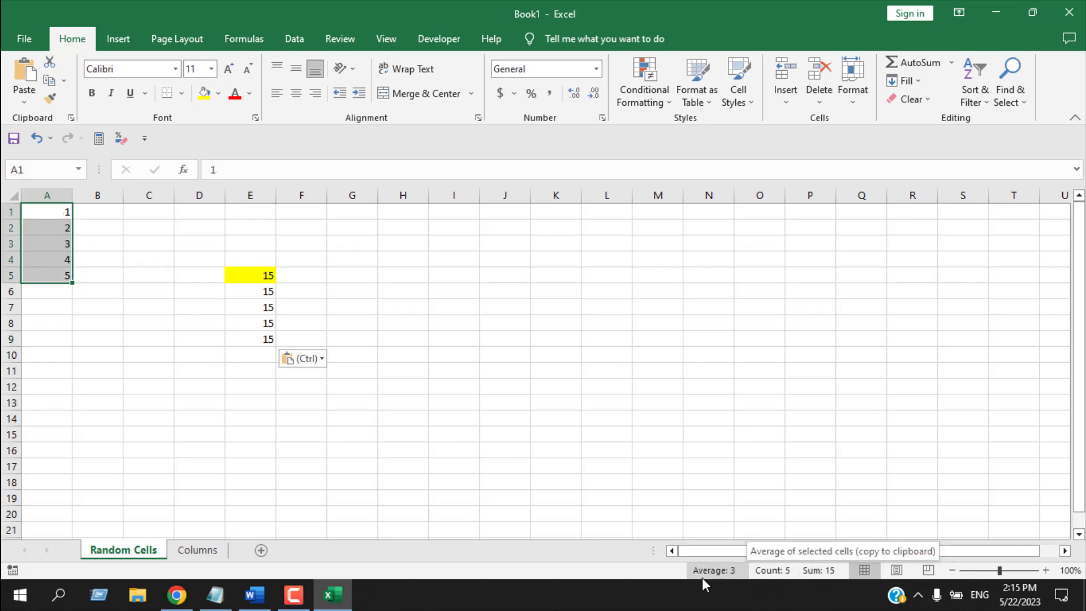
right_click(651, 571)
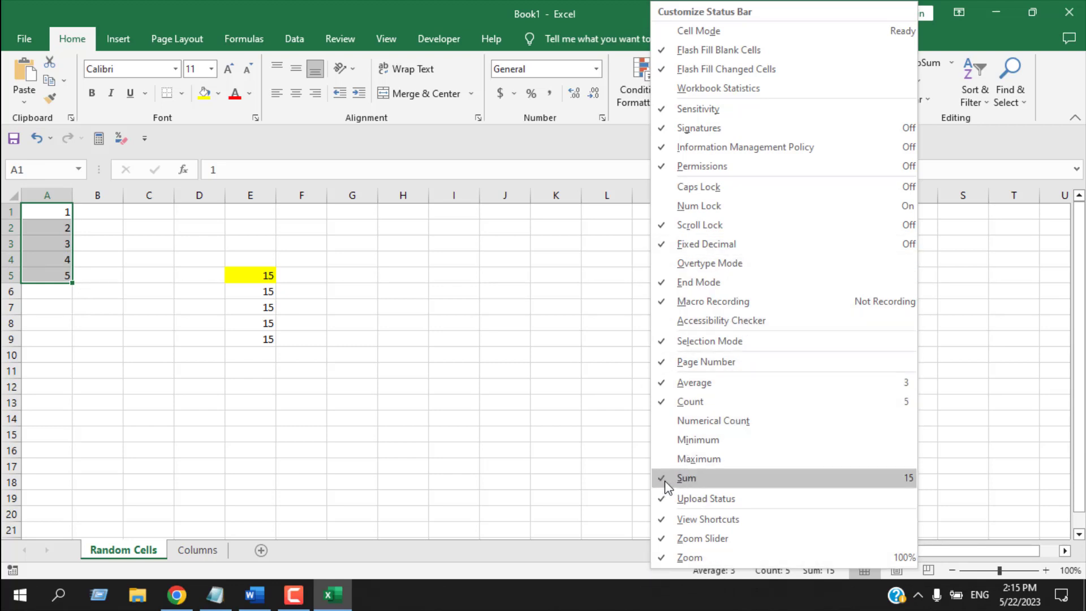
left_click(582, 589)
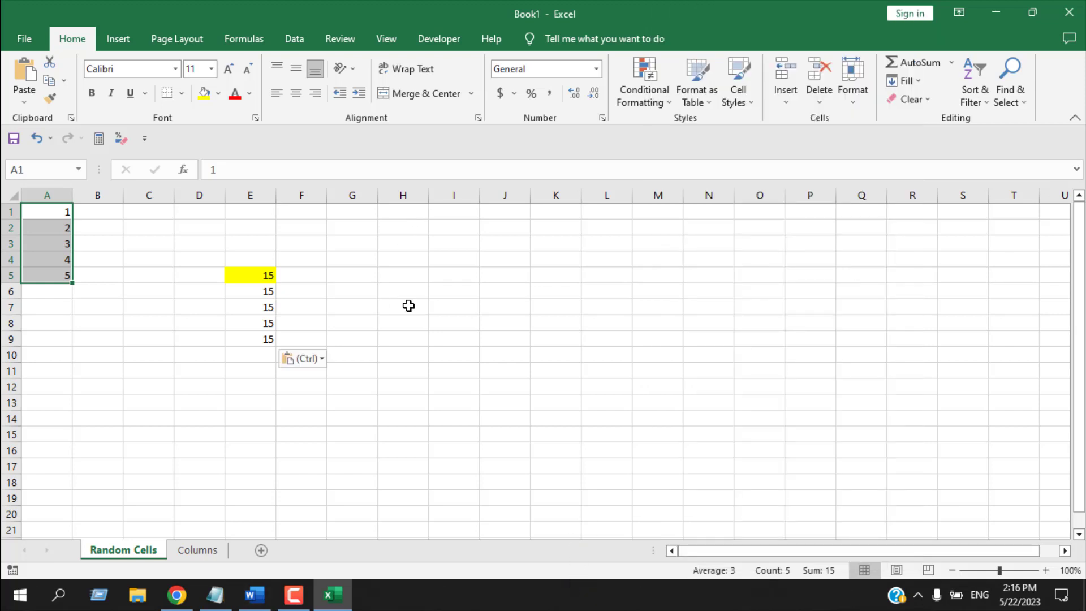
Enter =SUM(A:A) in D2 on the Columns sheet, giving 157641.
left_click(197, 550)
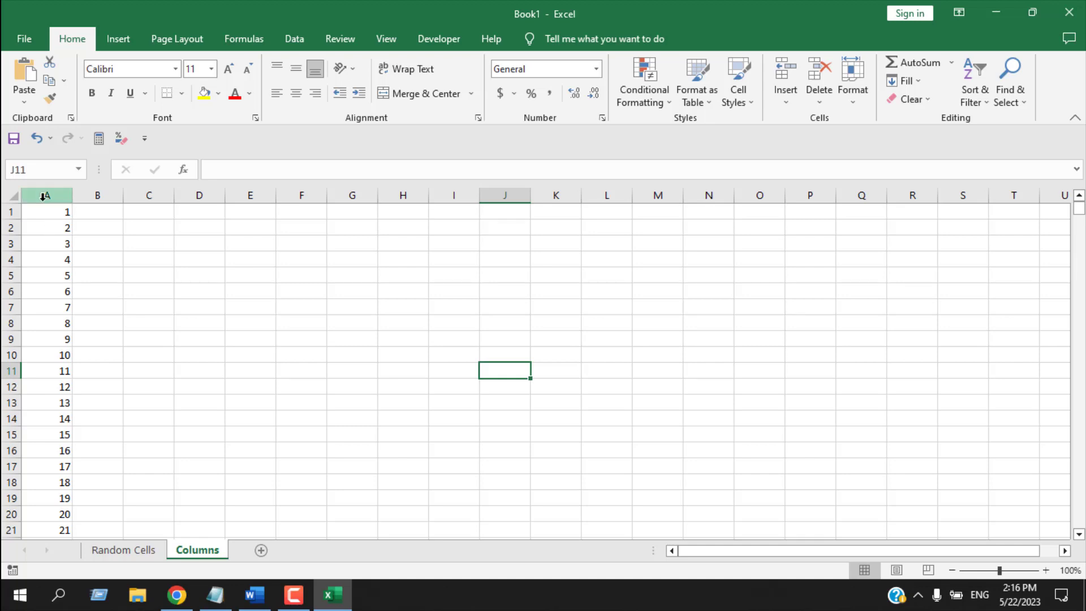
scroll(50, 356, "down", 19)
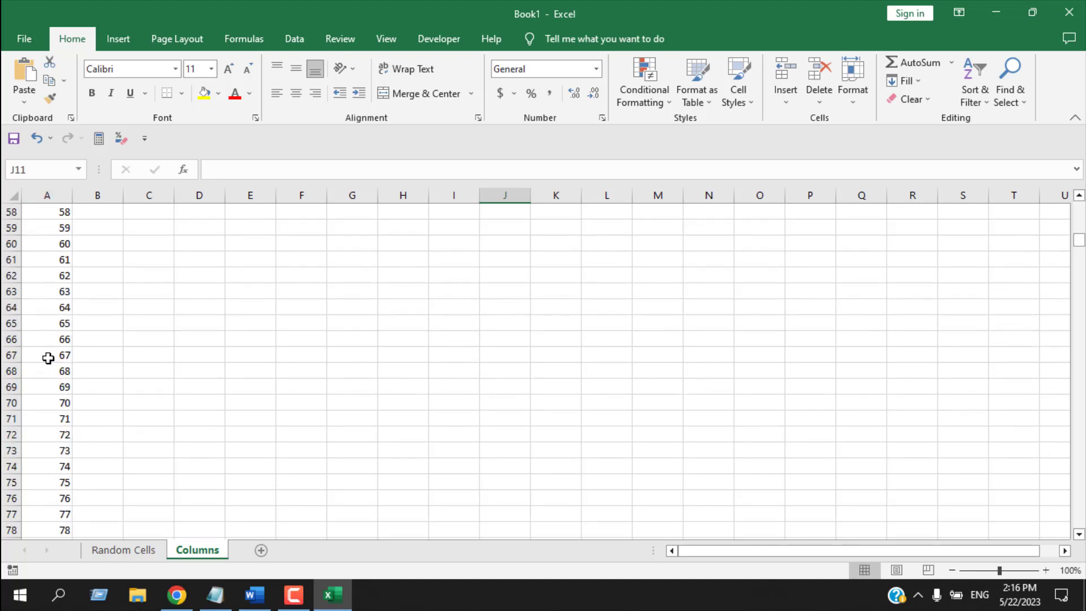
left_click_drag(1079, 240, 1027, 198)
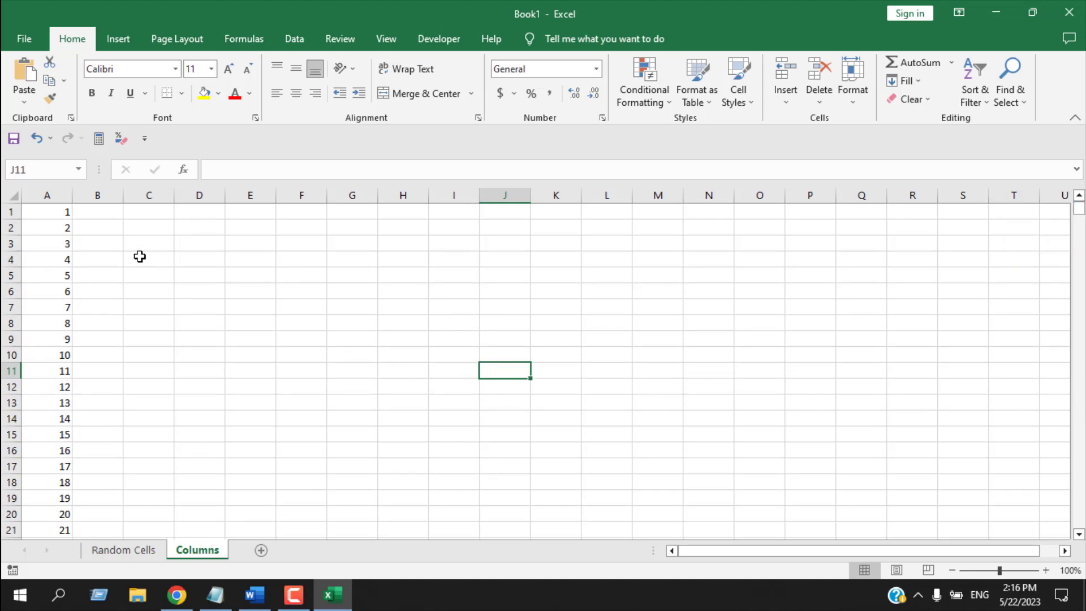
left_click(212, 229)
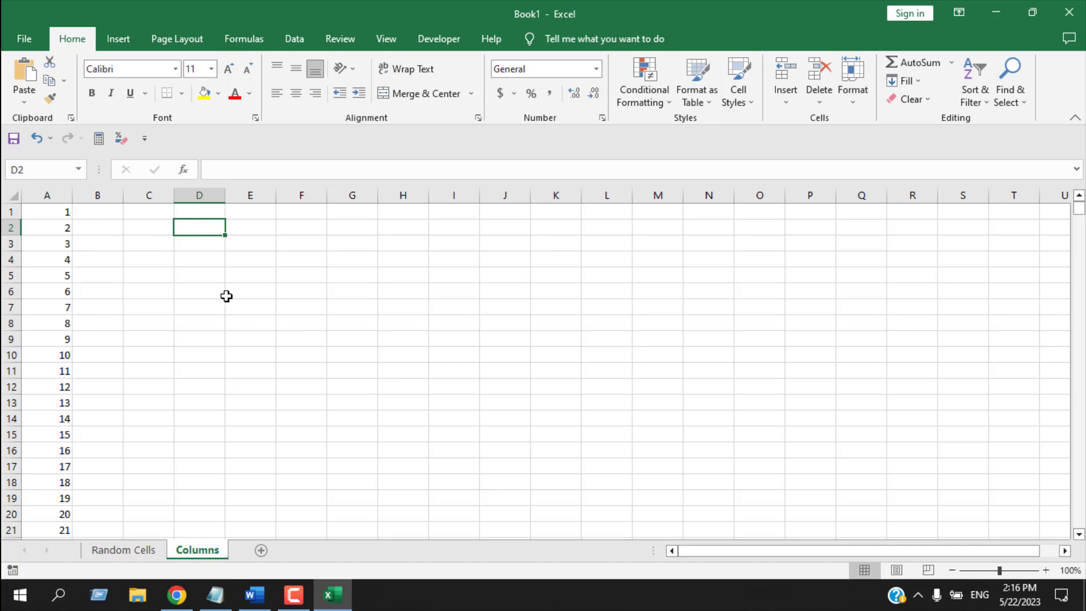
type("=")
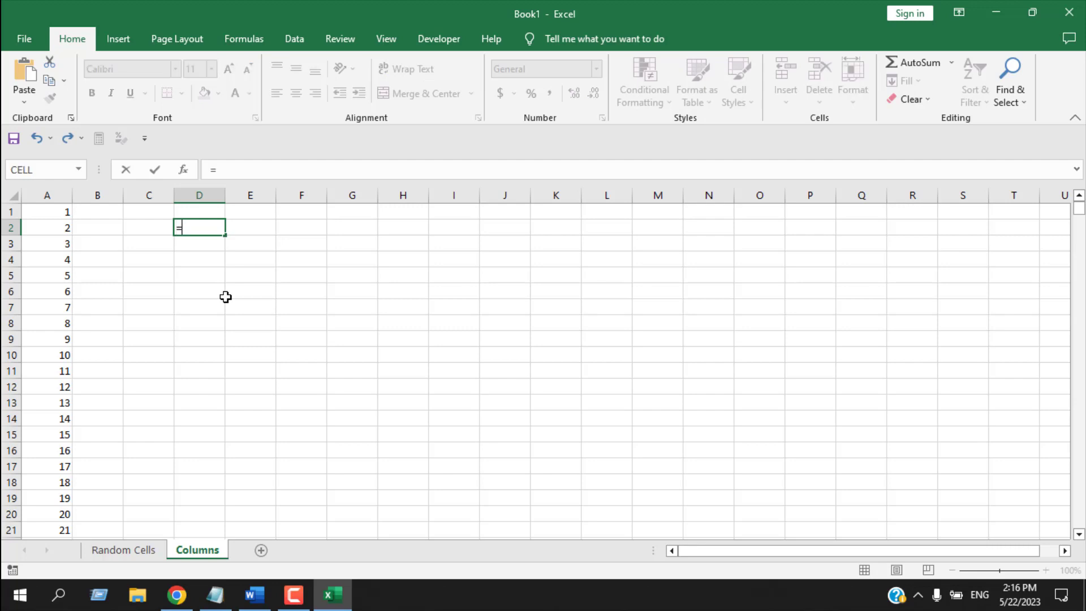
type("s")
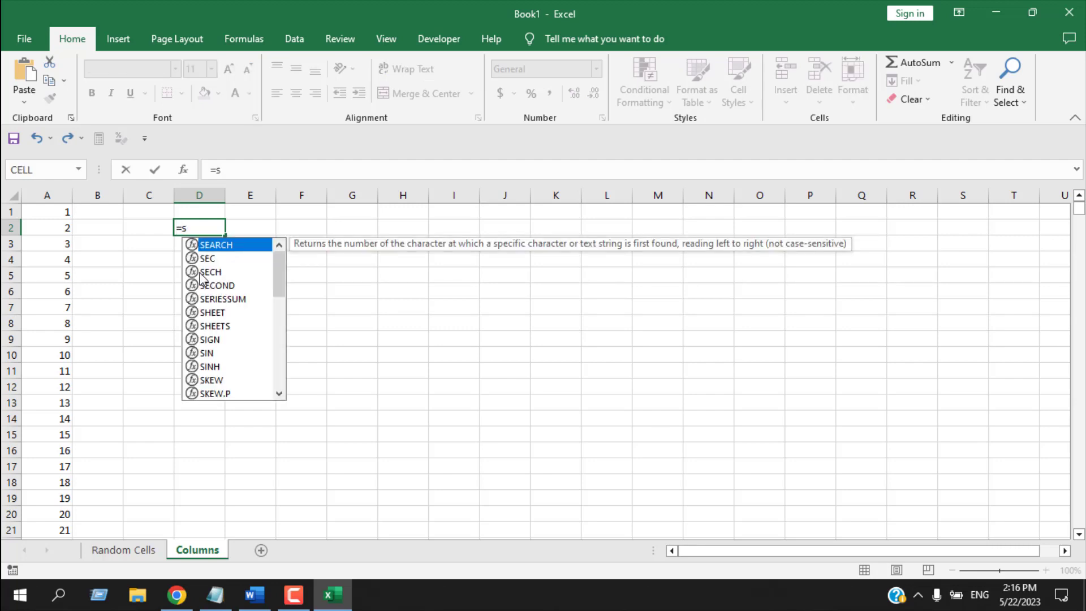
type("um")
key("Tab")
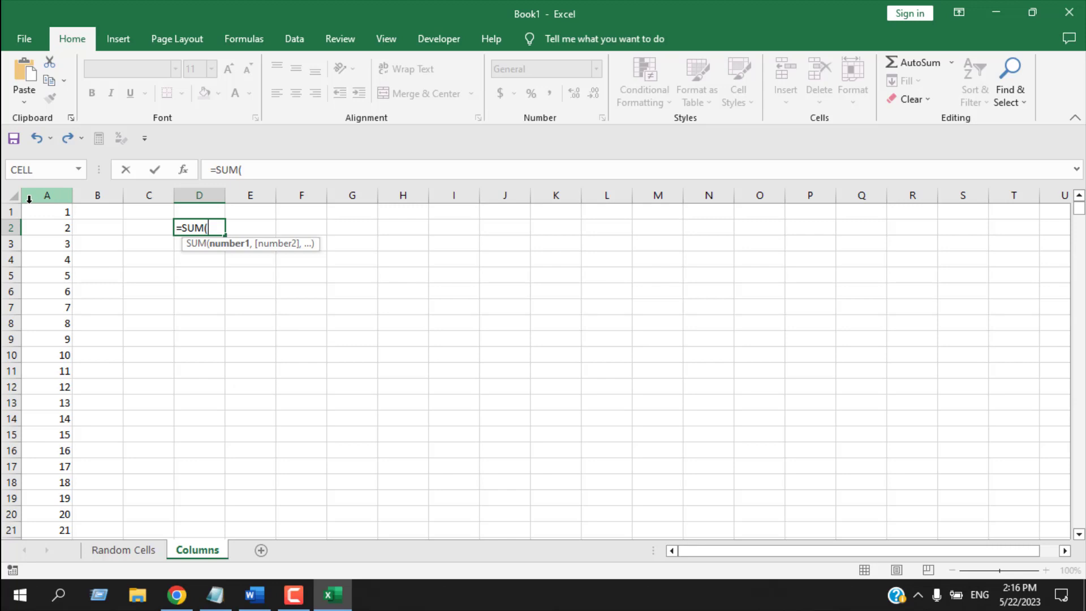
left_click(60, 196)
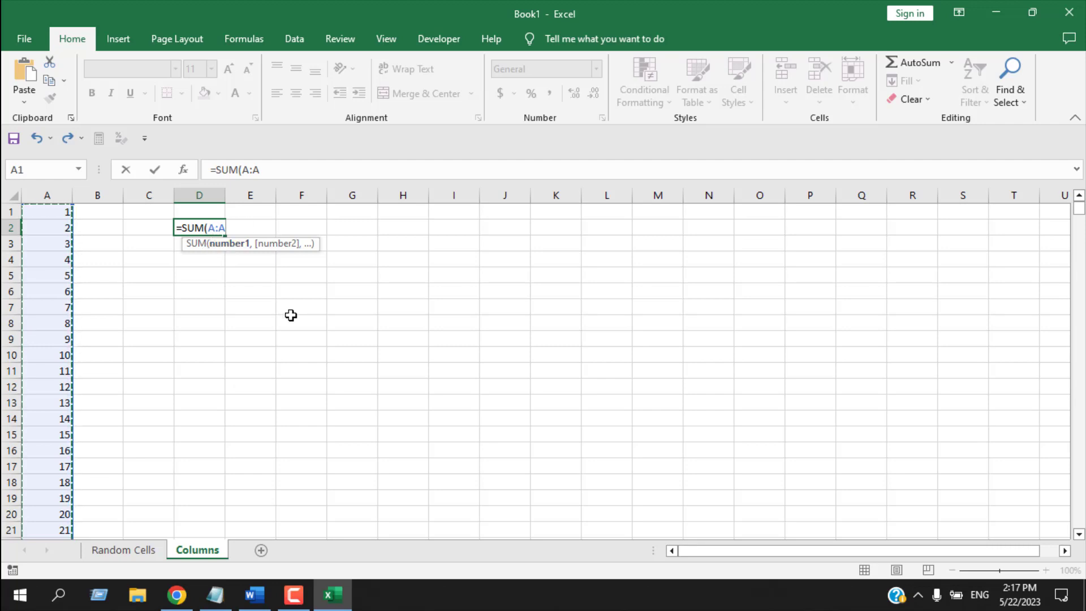
type(")")
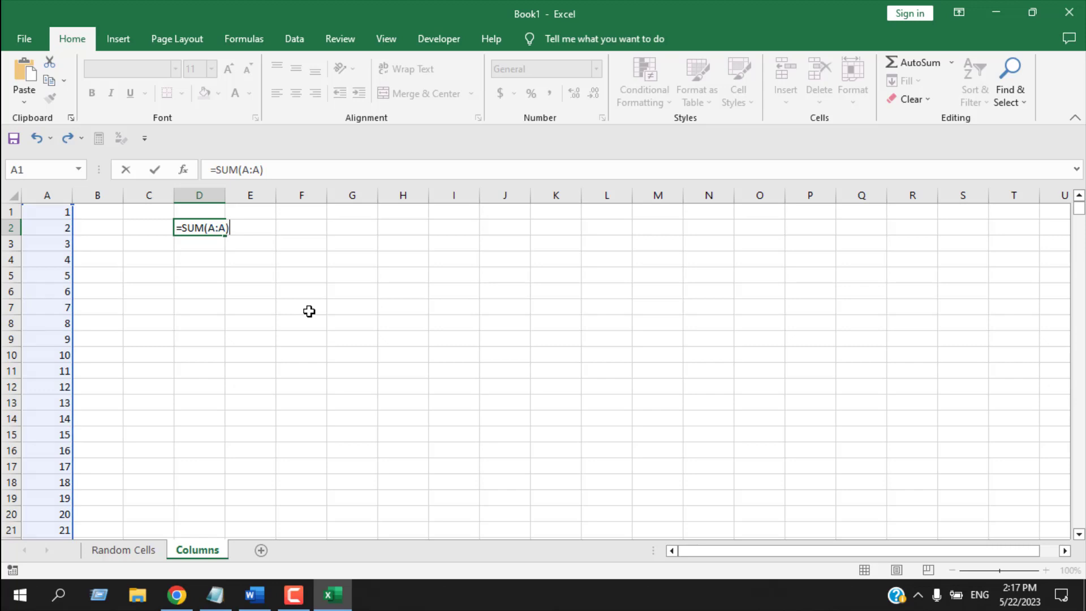
key("Return")
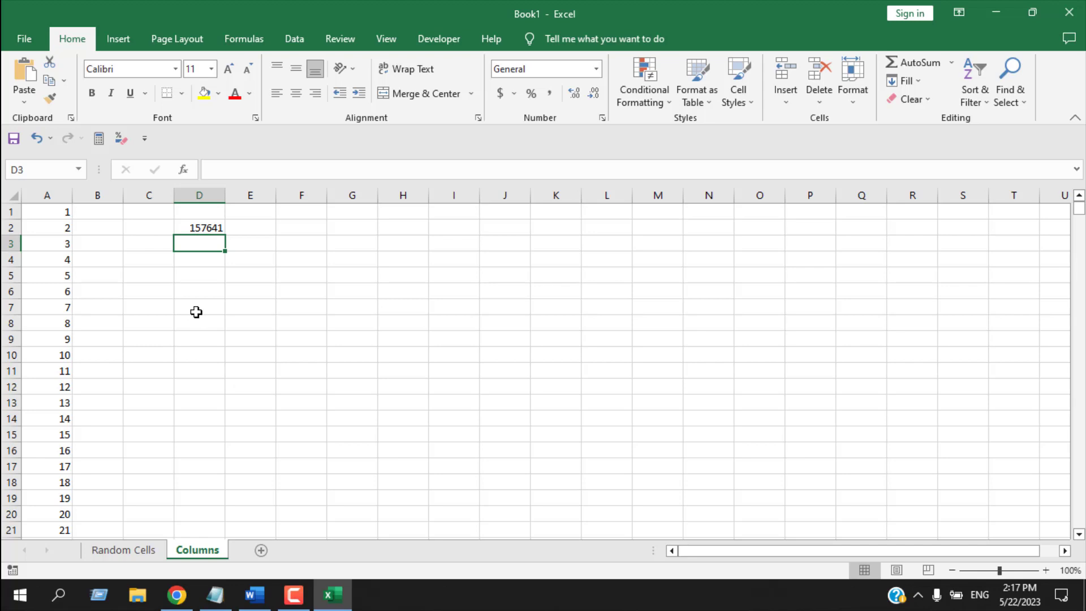
Enter =SUBTOTAL(9,A:A) in D3, using the column A header as the range.
type("=subt")
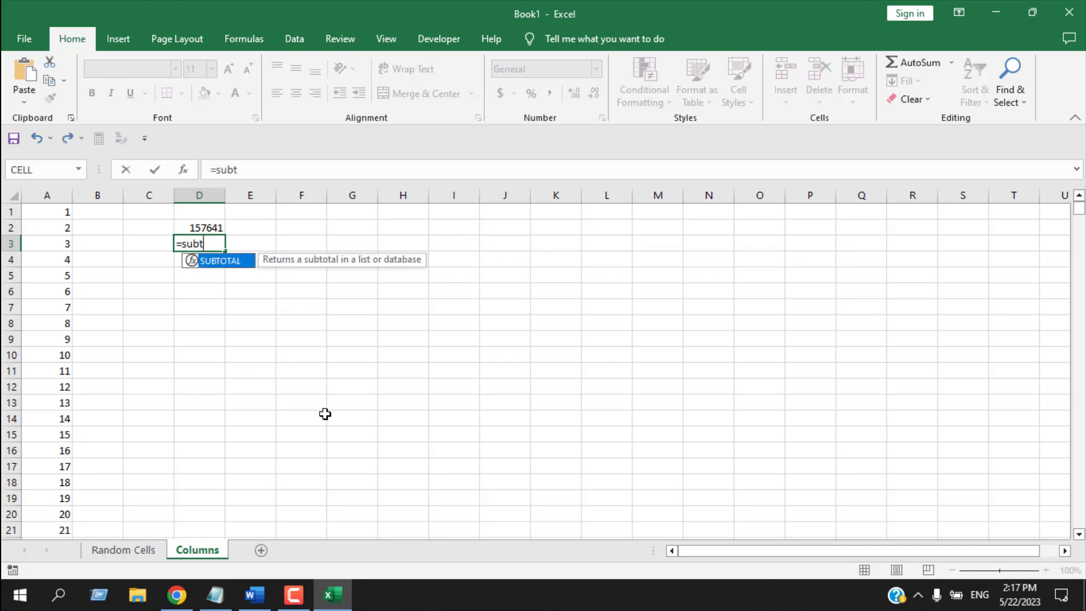
double_click(216, 262)
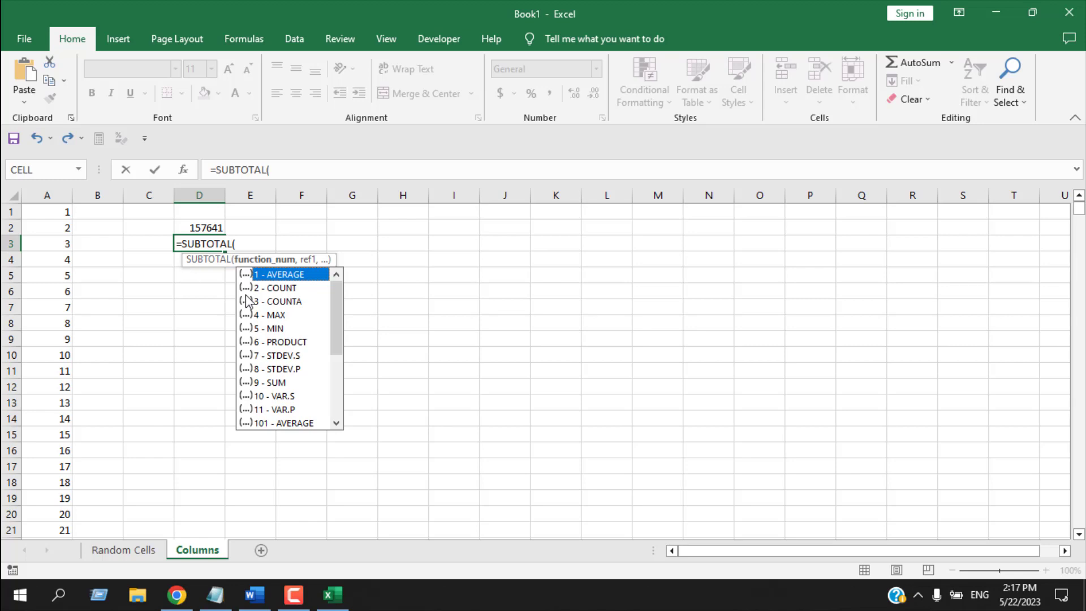
type("9,")
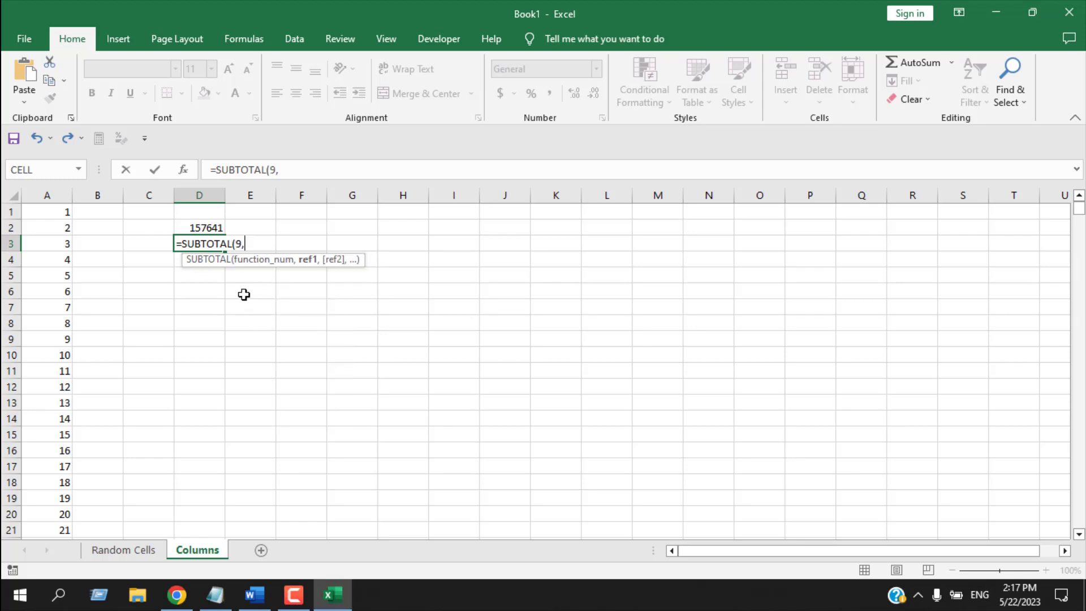
left_click(60, 194)
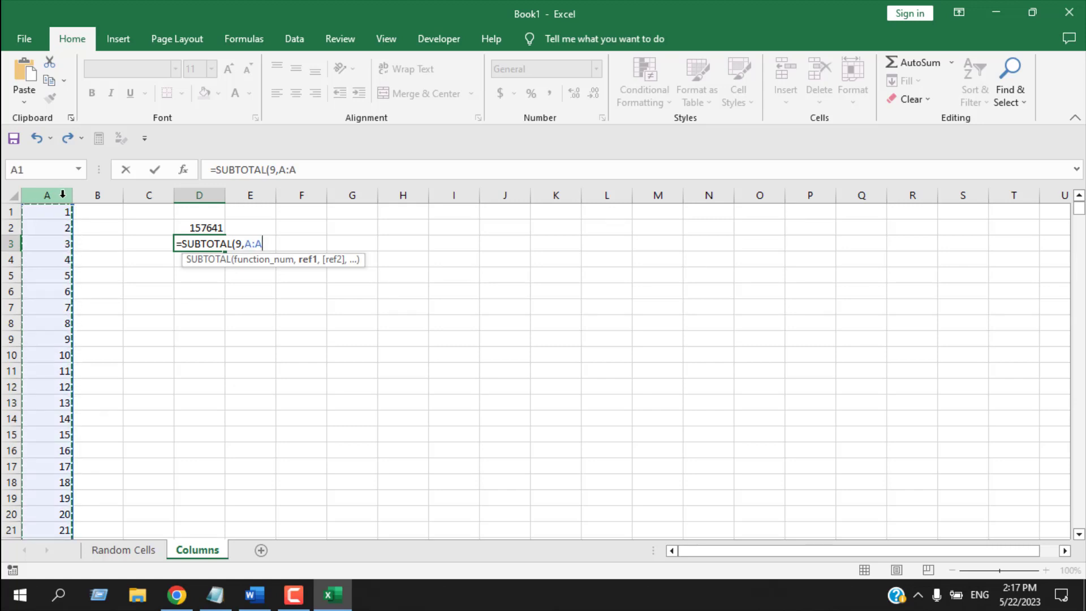
type(")")
key("Return")
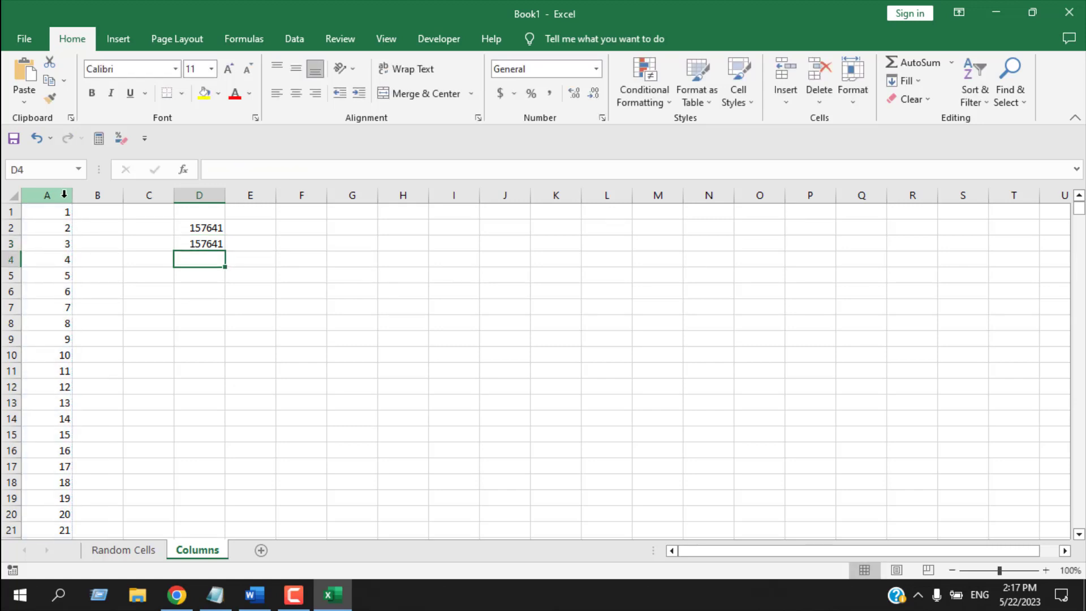
left_click(244, 276)
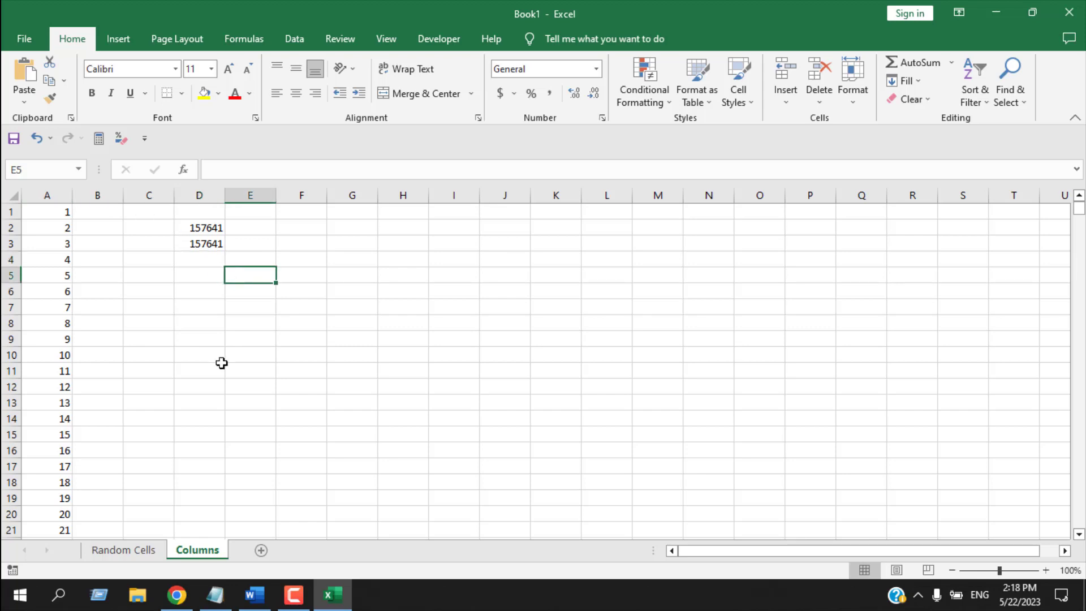
Select all of column A and paste its status-bar sum, 157641, into cell F2 of the Columns sheet.
left_click(45, 194)
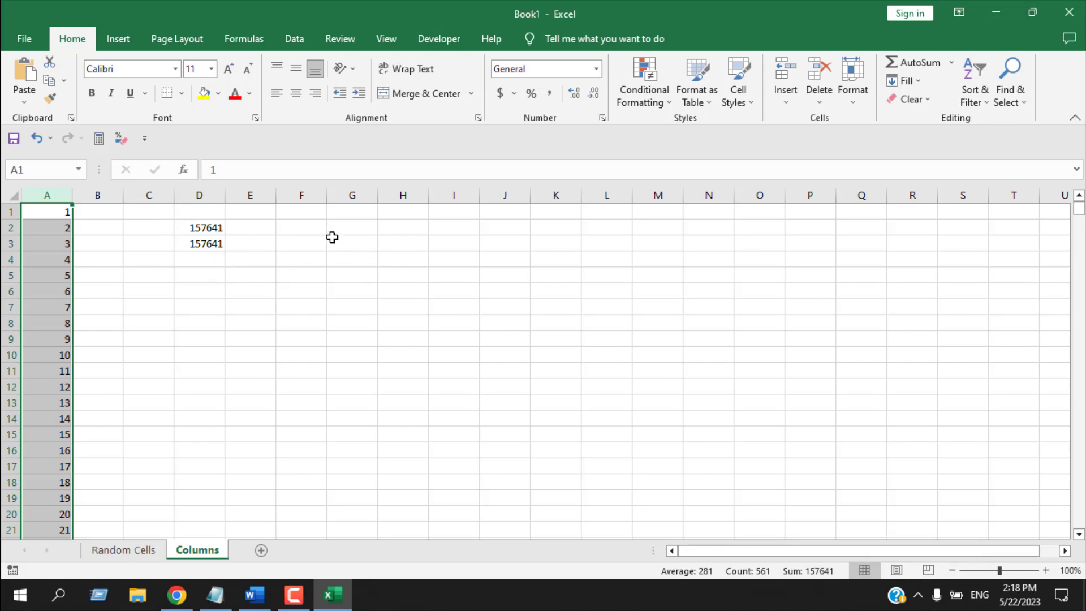
left_click(305, 228)
type("157641")
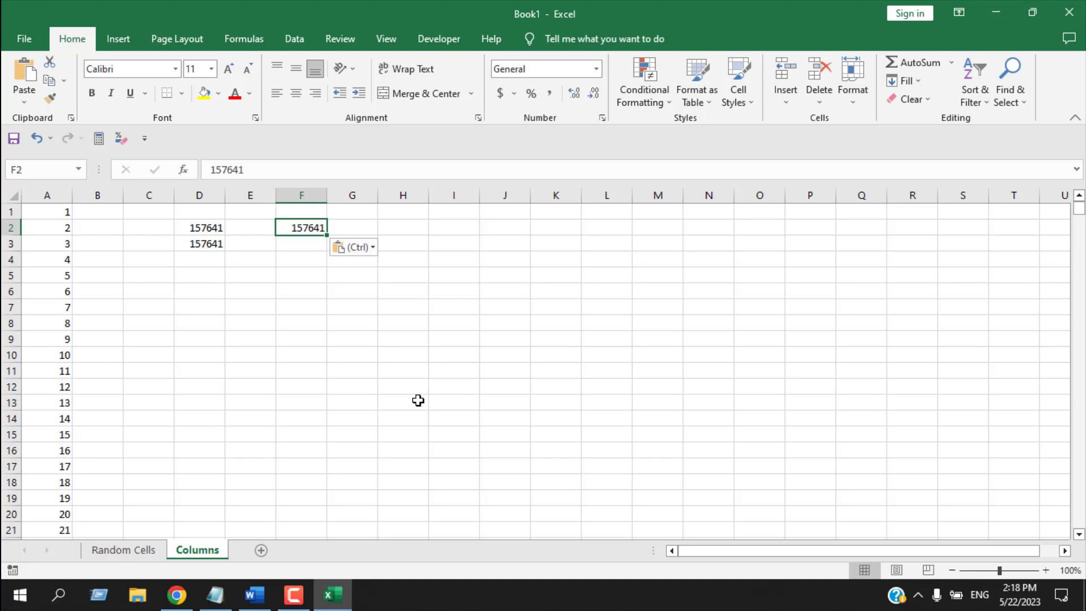
left_click_drag(417, 392, 416, 372)
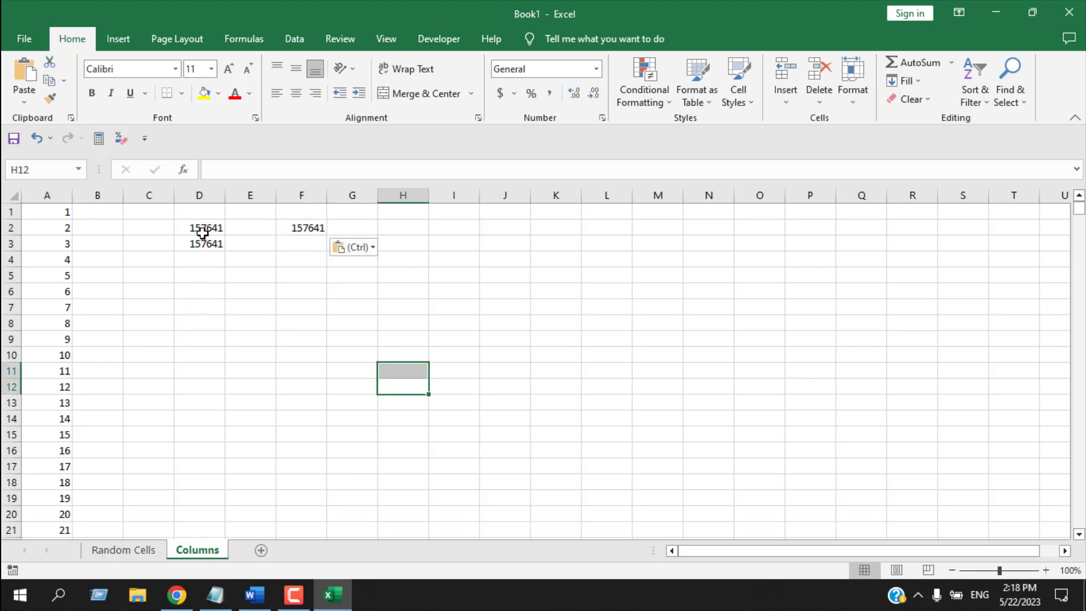